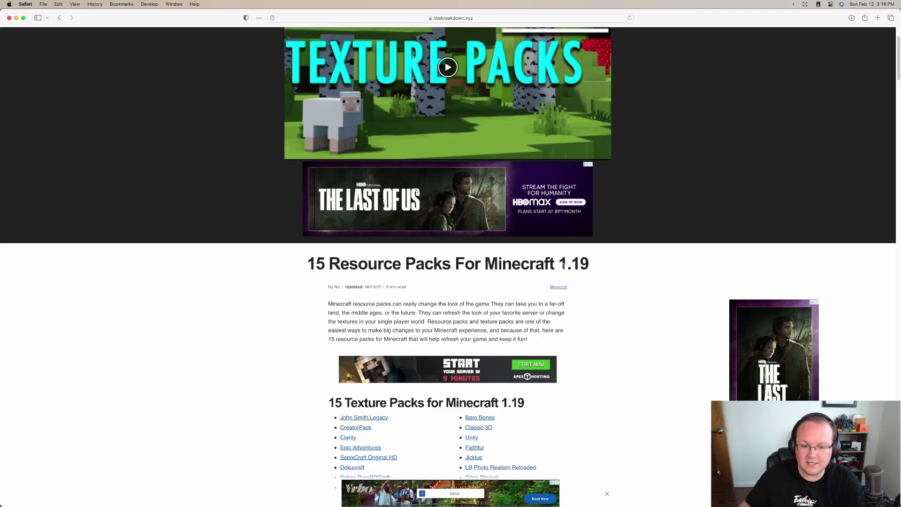
# Step: Scroll the 15 Resource Packs article to the 1) John Smith Legacy entry and its Download button
pyautogui.scroll(-10, 564, 266)
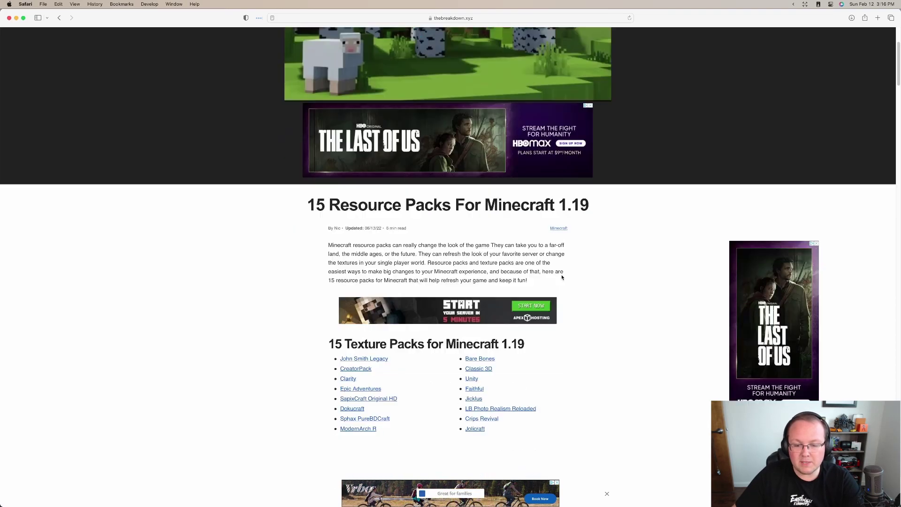
pyautogui.scroll(-3, 582, 290)
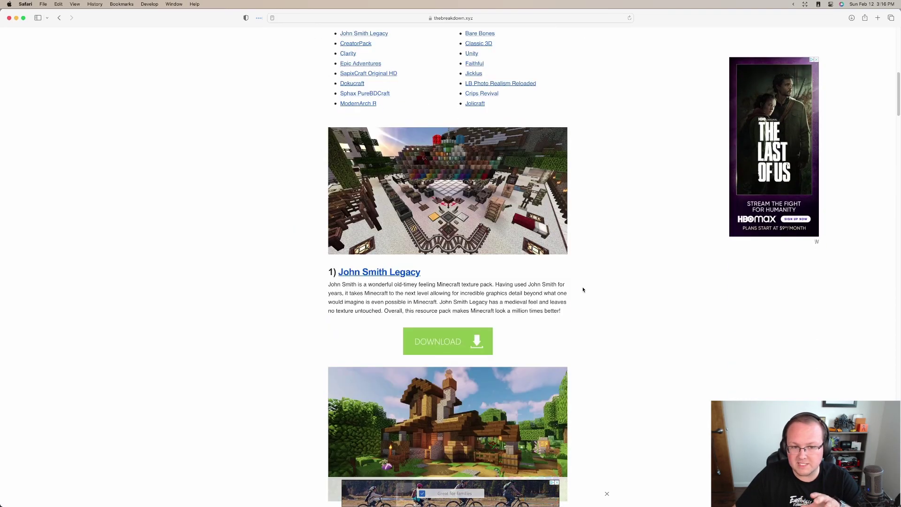
pyautogui.scroll(1, 583, 290)
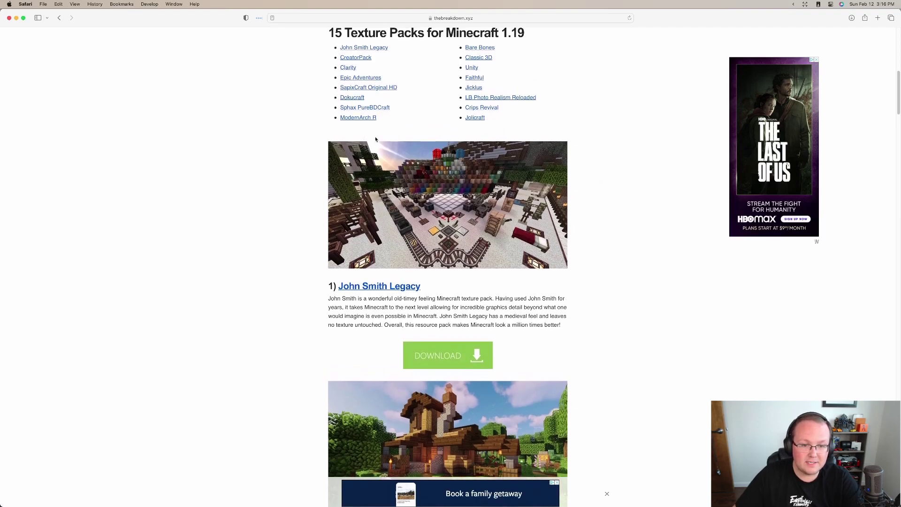
pyautogui.scroll(3, 360, 132)
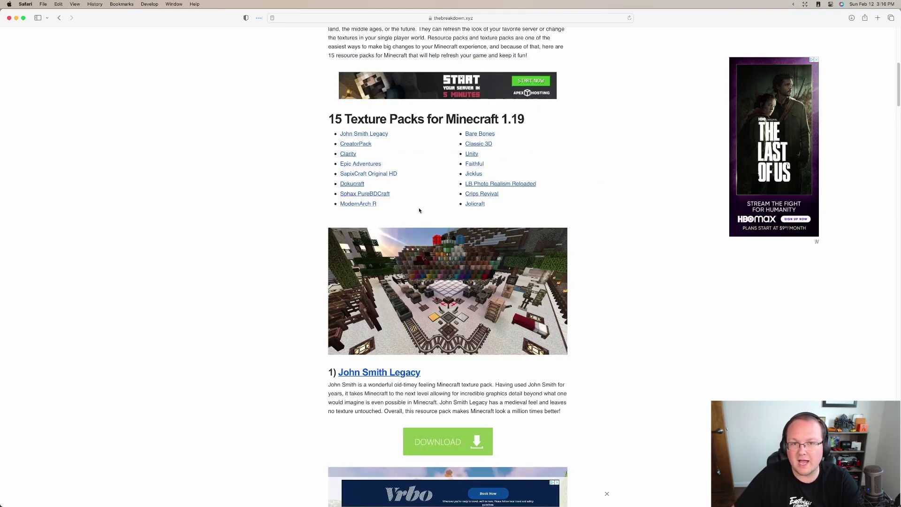
pyautogui.scroll(-15, 419, 210)
pyautogui.scroll(-8, 418, 213)
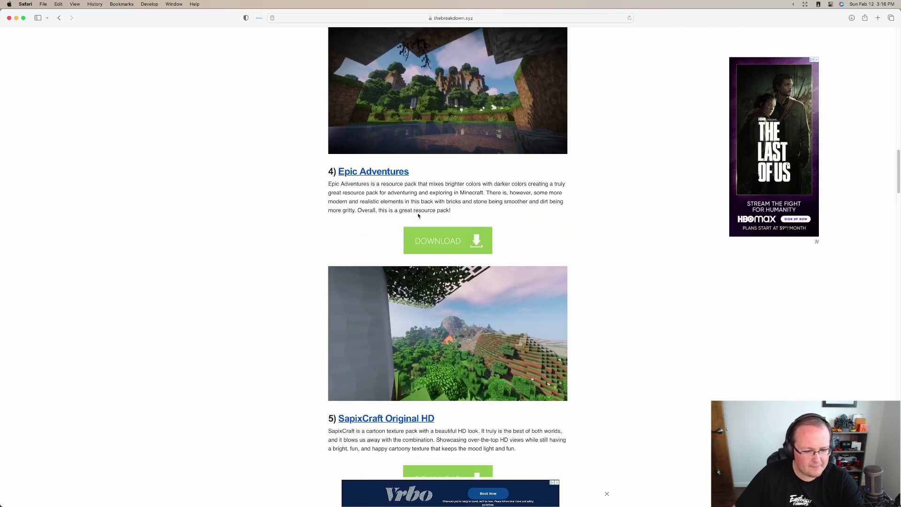
pyautogui.scroll(11, 417, 221)
pyautogui.scroll(5, 418, 221)
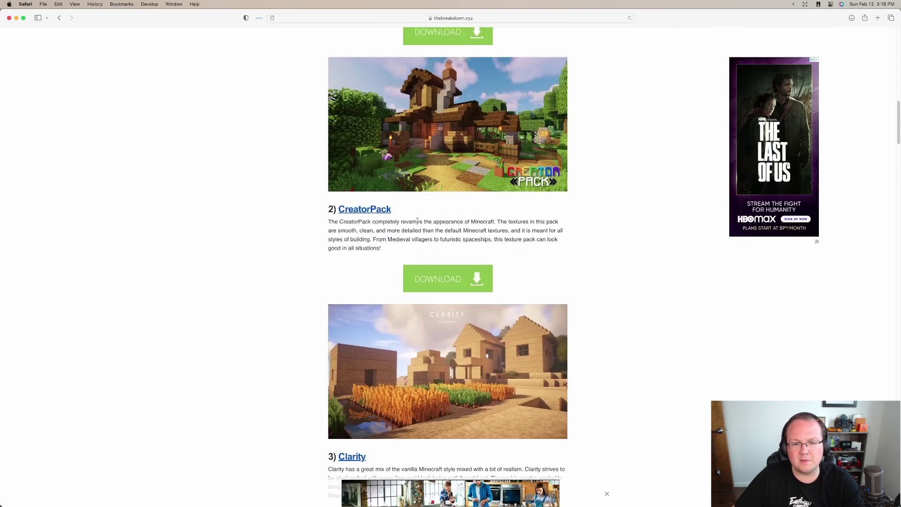
pyautogui.scroll(1, 417, 220)
pyautogui.scroll(2, 418, 223)
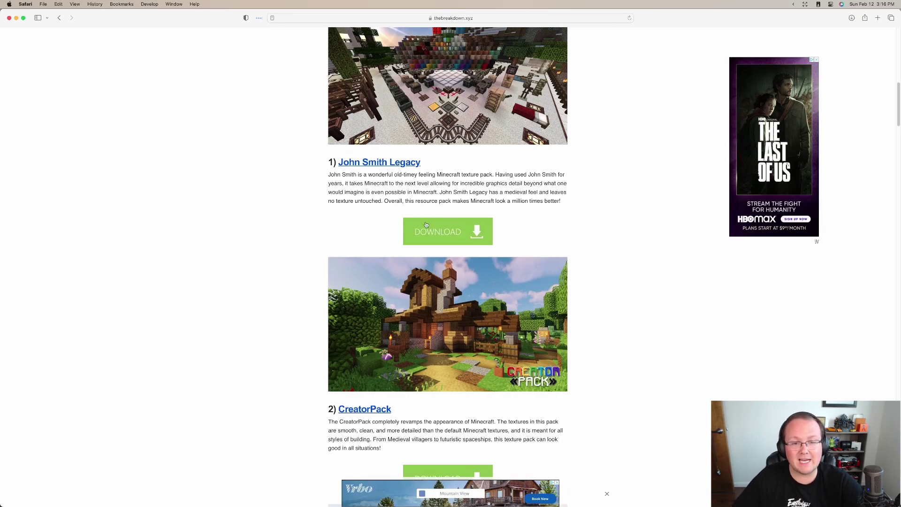
# Step: Open the John Smith Legacy and Sphax PureBDcraft download pages in new tabs
pyautogui.rightClick(427, 226)
pyautogui.click(429, 227)
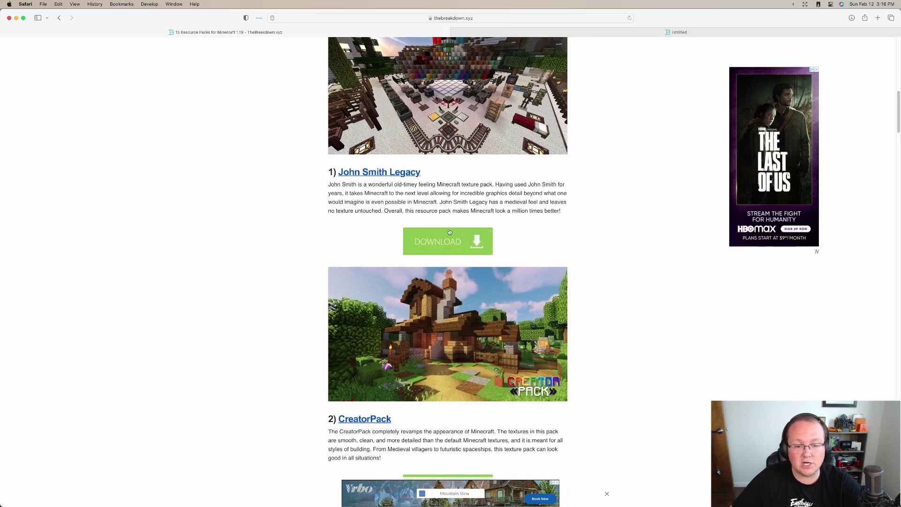
pyautogui.scroll(-15, 336, 228)
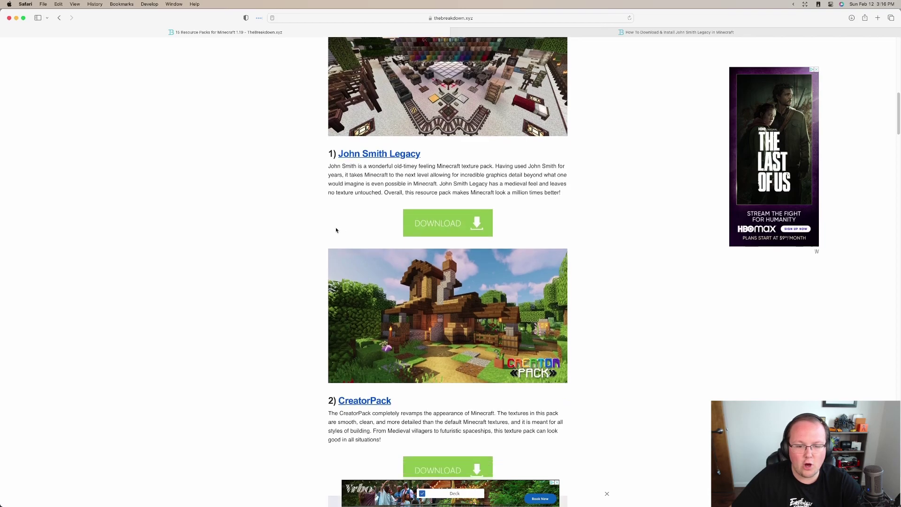
pyautogui.scroll(-8, 336, 229)
pyautogui.scroll(-5, 365, 242)
pyautogui.rightClick(453, 378)
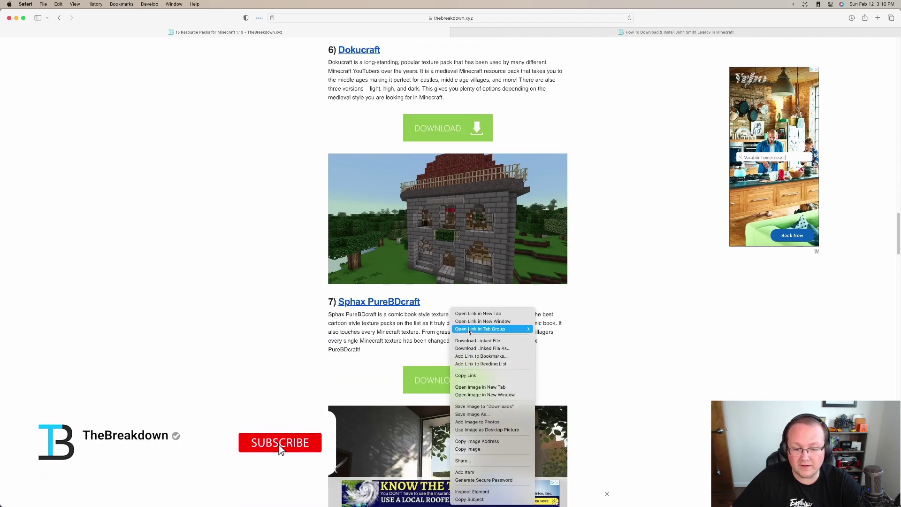
pyautogui.click(467, 314)
# Step: Scroll down to LB Photo Realism Reload and open its download page
pyautogui.scroll(-6, 467, 315)
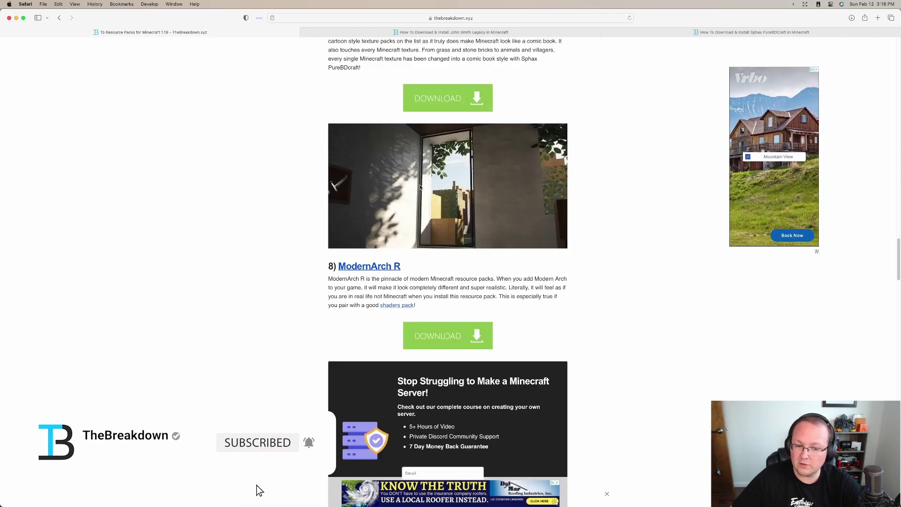
pyautogui.scroll(-17, 406, 183)
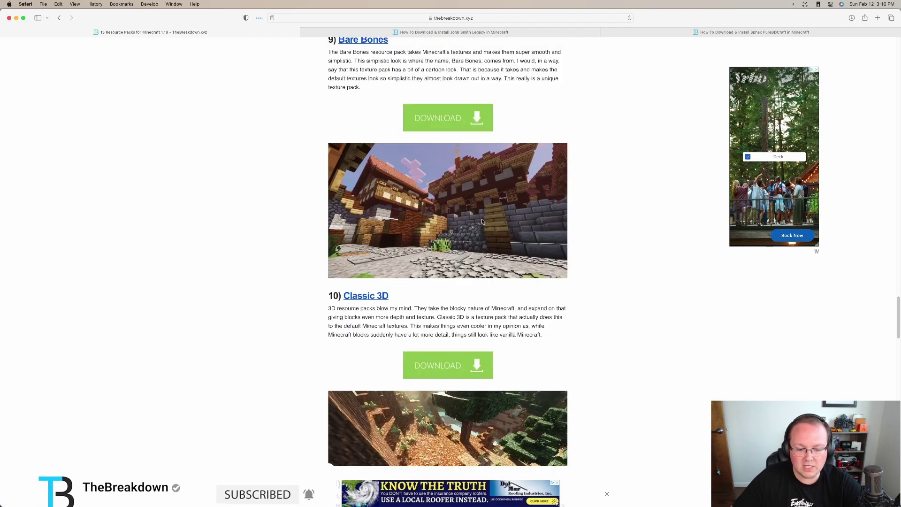
pyautogui.scroll(-9, 481, 222)
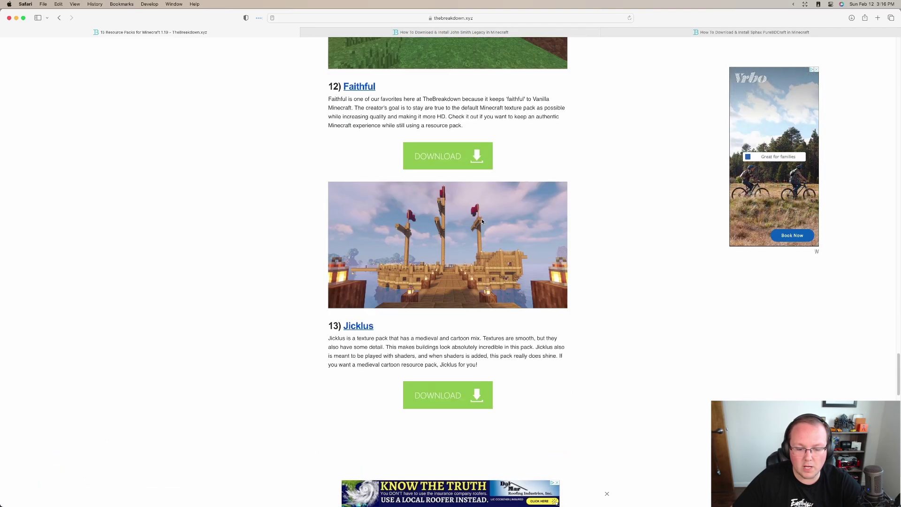
pyautogui.scroll(-6, 482, 222)
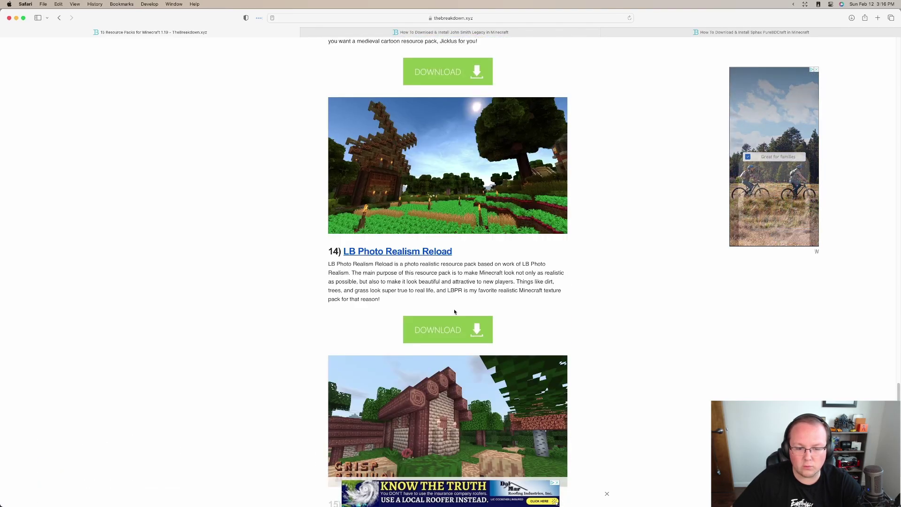
pyautogui.click(458, 330)
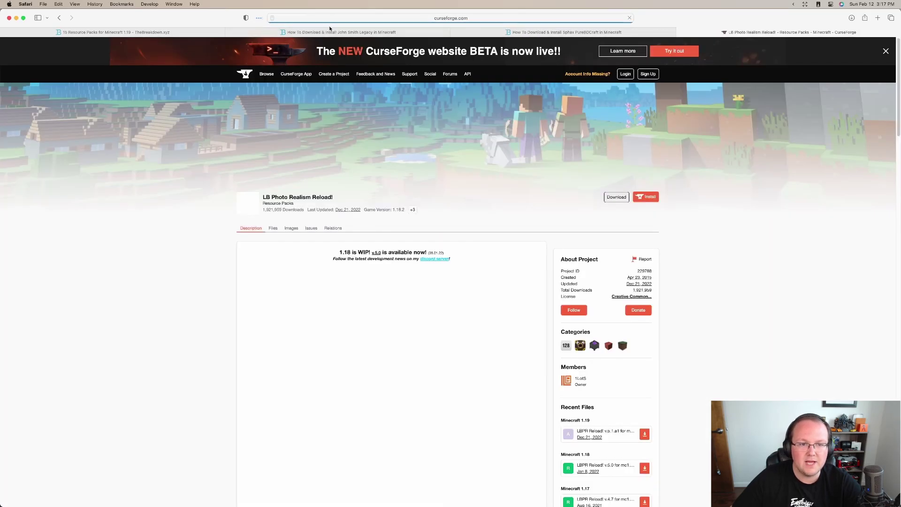
# Step: From the John Smith Legacy article, open the official site and scroll to the Java 1.19.3 releases
pyautogui.click(330, 31)
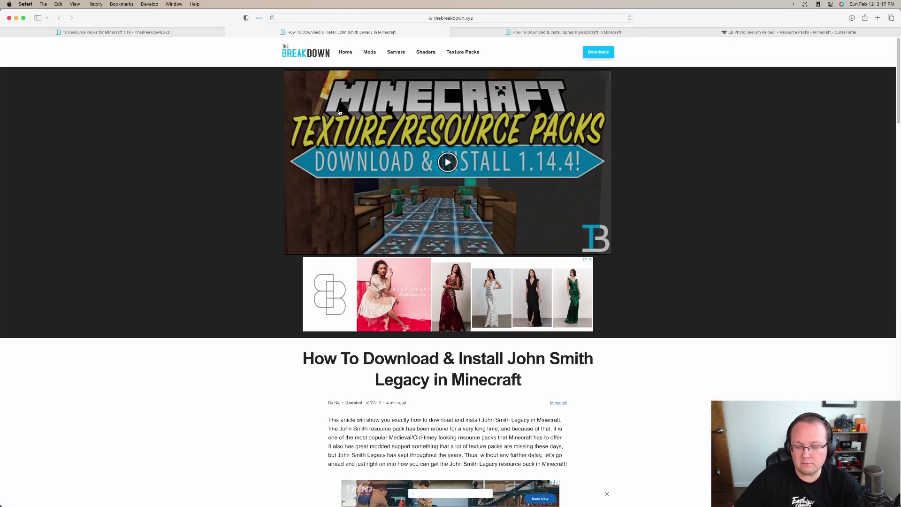
pyautogui.click(566, 31)
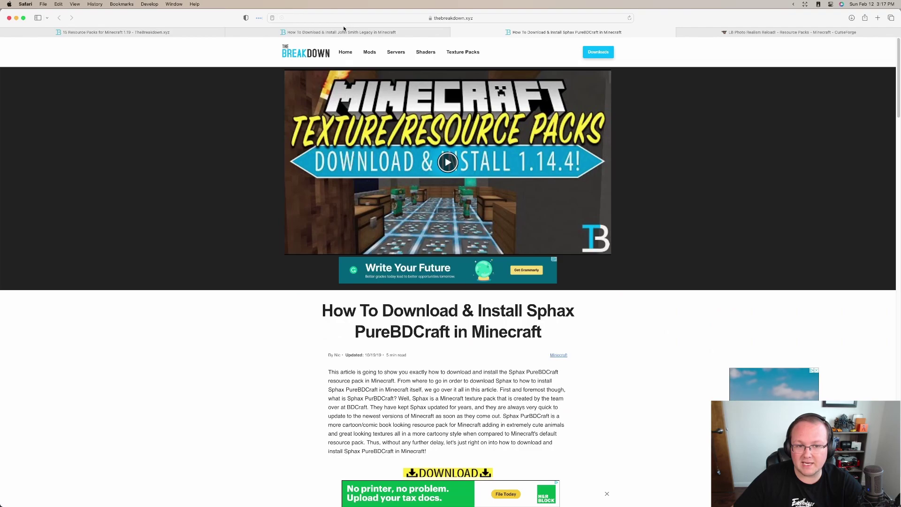
pyautogui.click(344, 29)
pyautogui.scroll(-5, 424, 197)
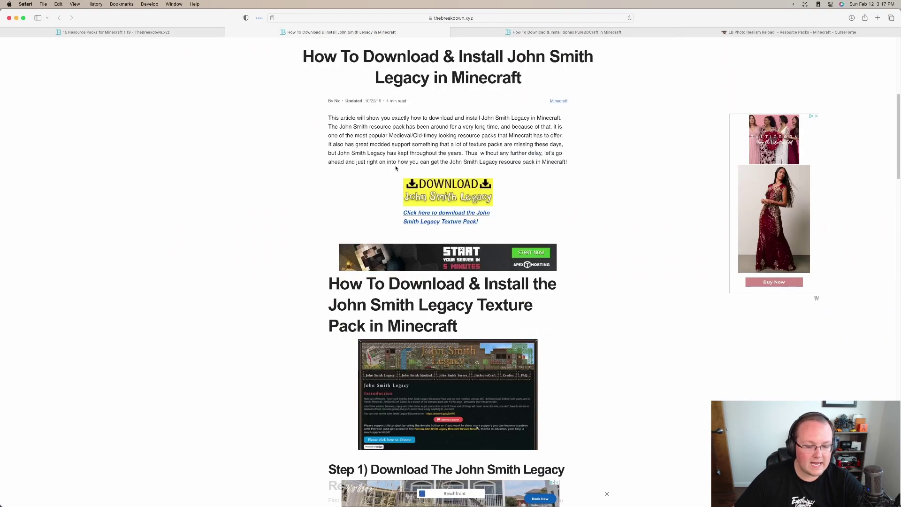
pyautogui.click(424, 197)
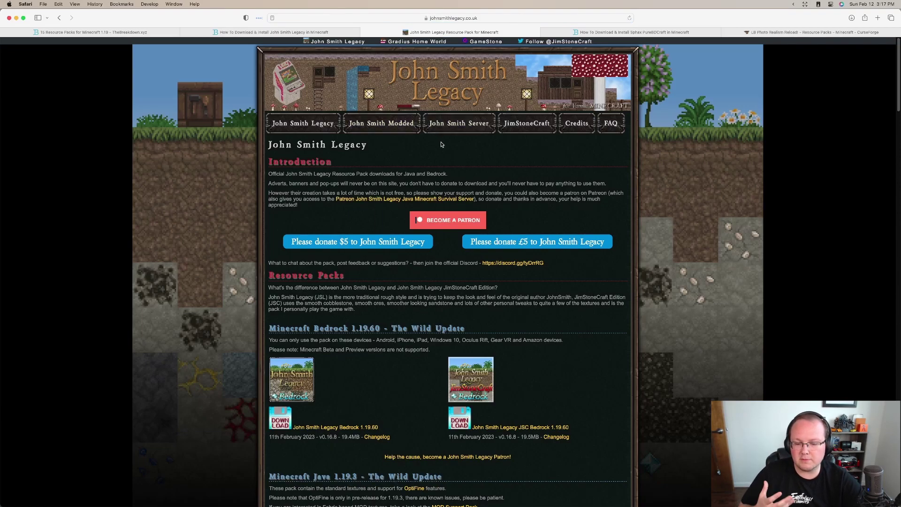
pyautogui.scroll(-5, 407, 176)
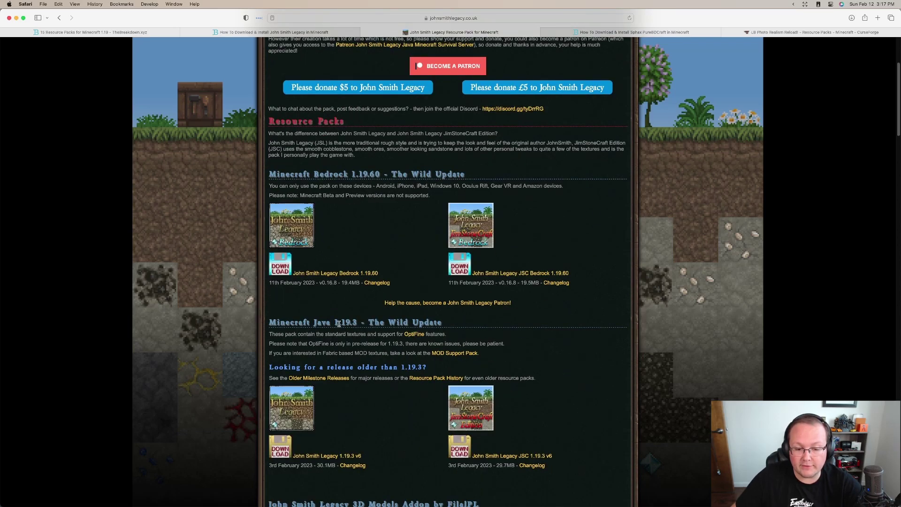
pyautogui.scroll(-3, 342, 166)
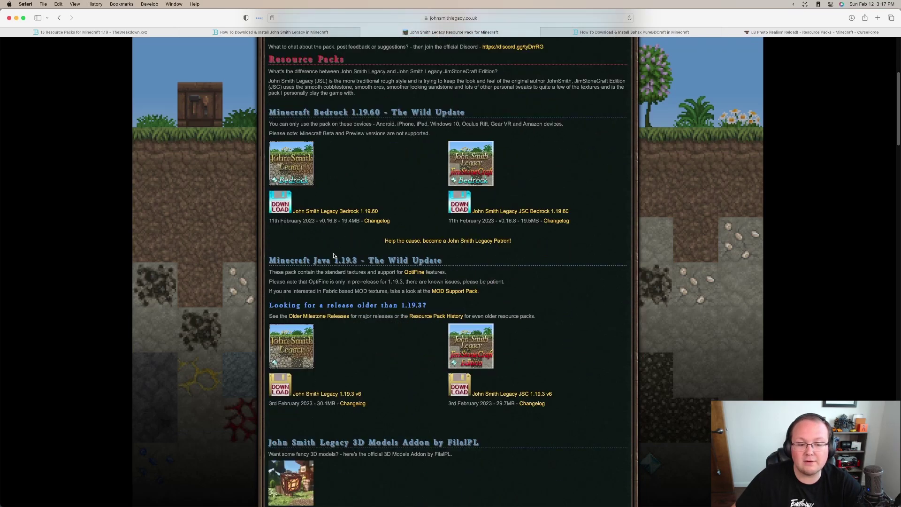
pyautogui.scroll(-1, 336, 342)
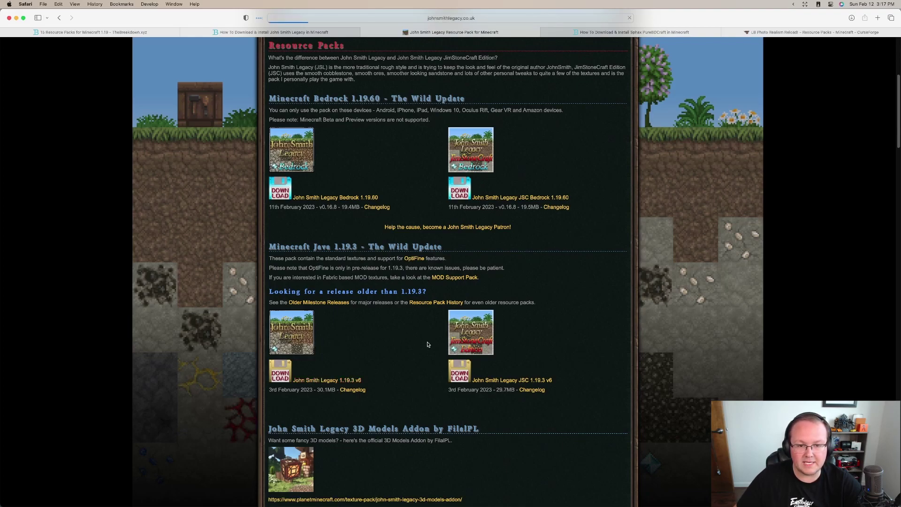
# Step: Drag one downloaded folder from the Dock's Downloads stack to the Trash
pyautogui.moveTo(638, 503)
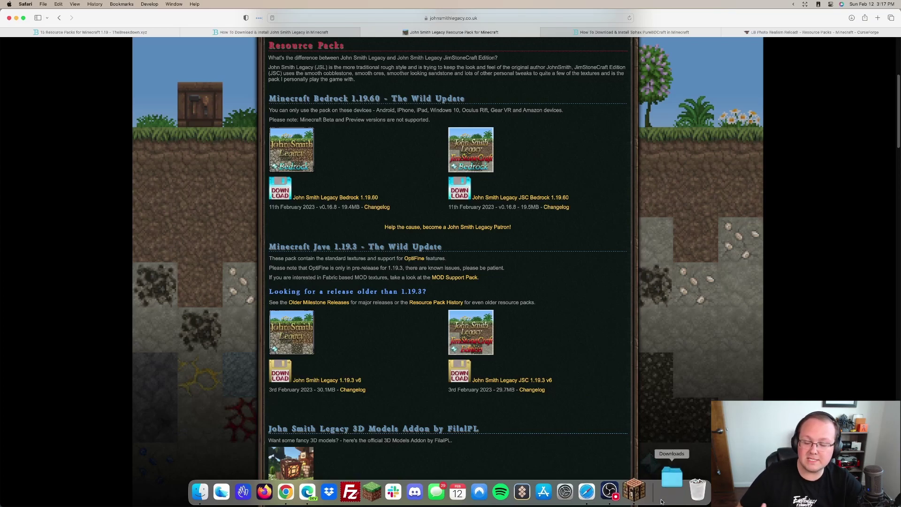
pyautogui.click(661, 501)
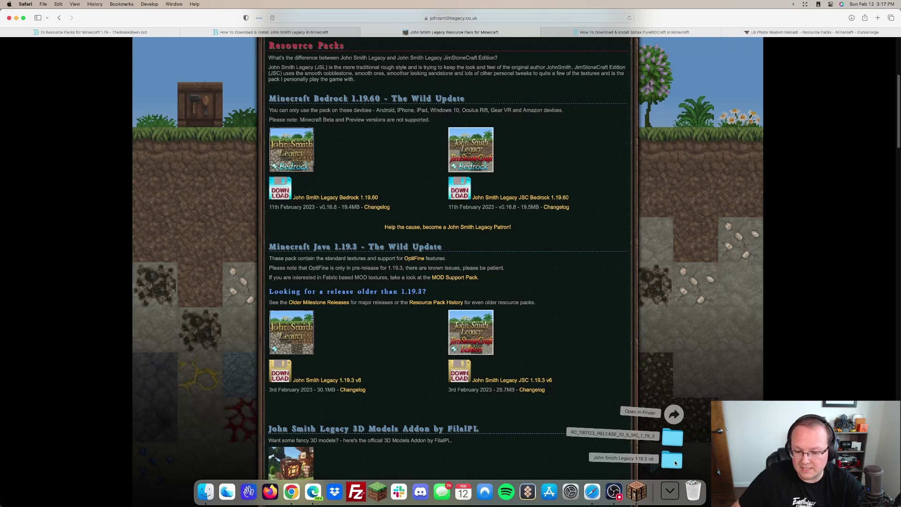
pyautogui.moveTo(672, 460); pyautogui.dragTo(692, 497)
pyautogui.click(670, 492)
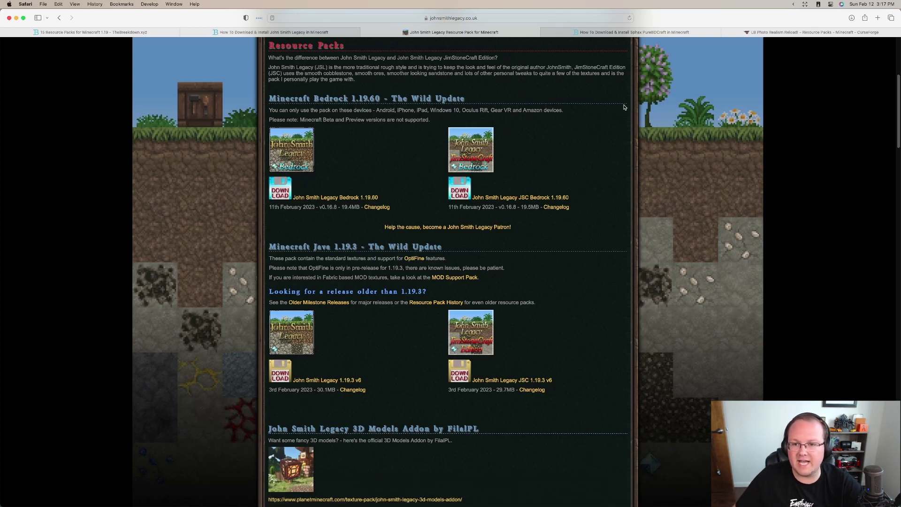
# Step: From the Sphax PureBDcraft install article, open the PureBDcraft download site and scroll its page
pyautogui.click(628, 32)
pyautogui.scroll(-5, 472, 237)
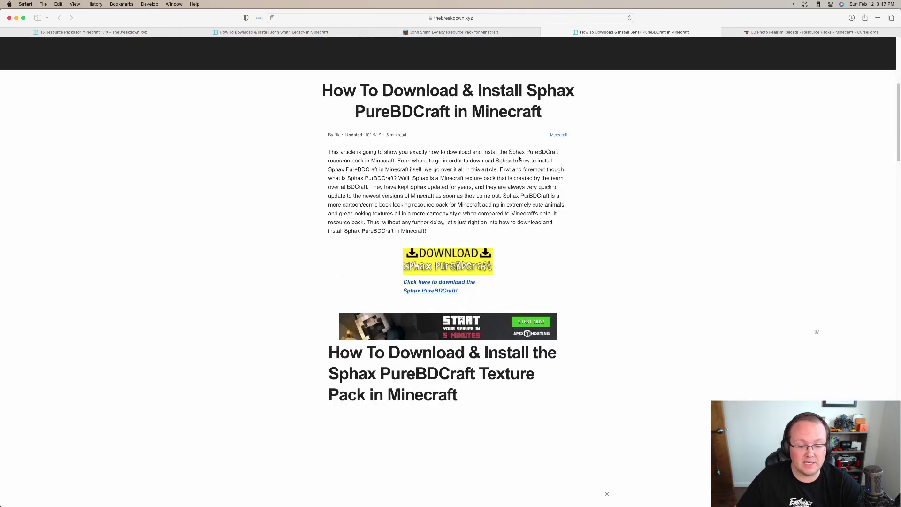
pyautogui.click(456, 265)
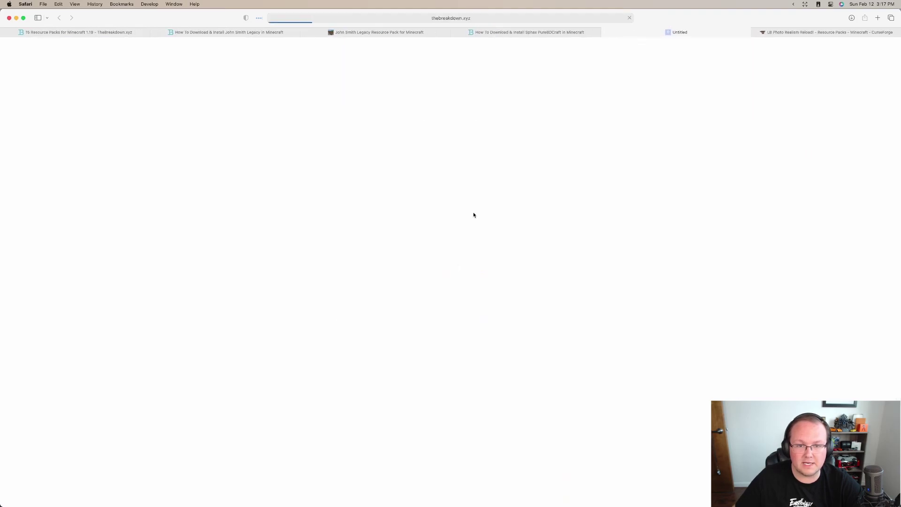
pyautogui.scroll(-10, 473, 214)
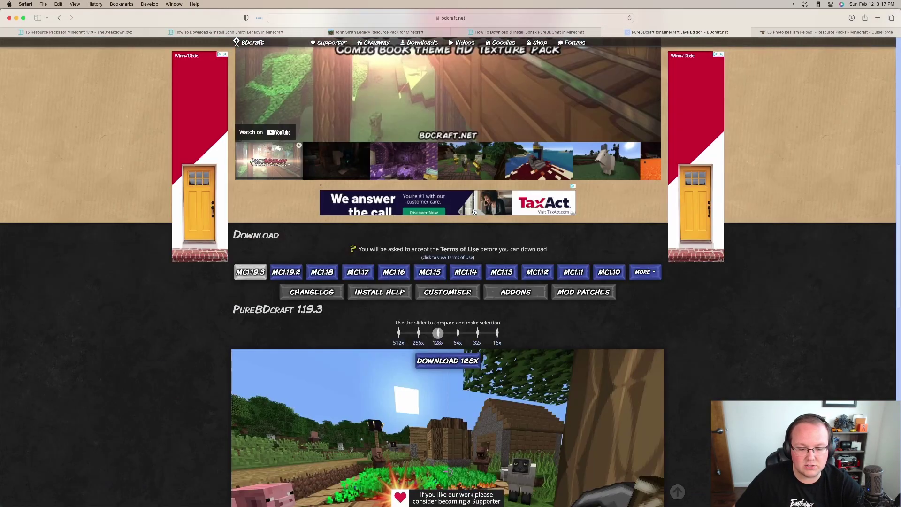
pyautogui.scroll(-2, 474, 213)
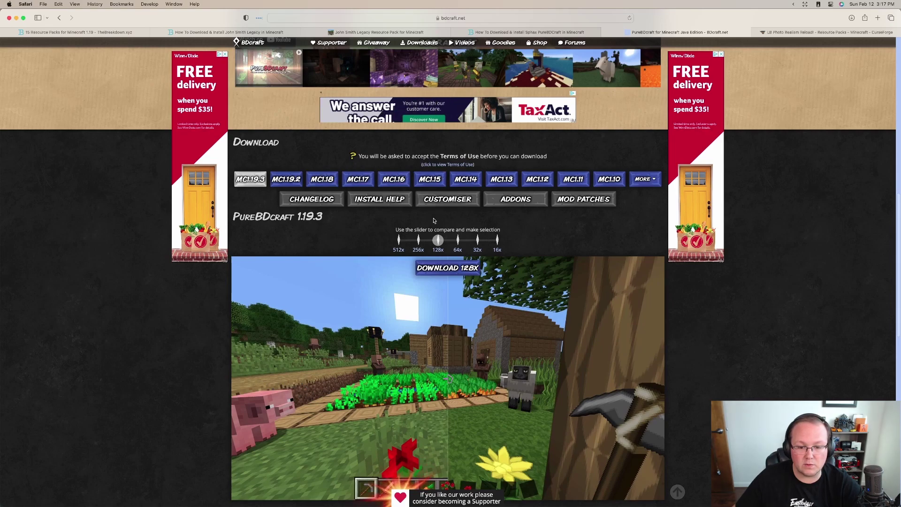
pyautogui.scroll(-1, 434, 220)
pyautogui.moveTo(438, 233); pyautogui.dragTo(476, 231)
pyautogui.scroll(-2, 476, 232)
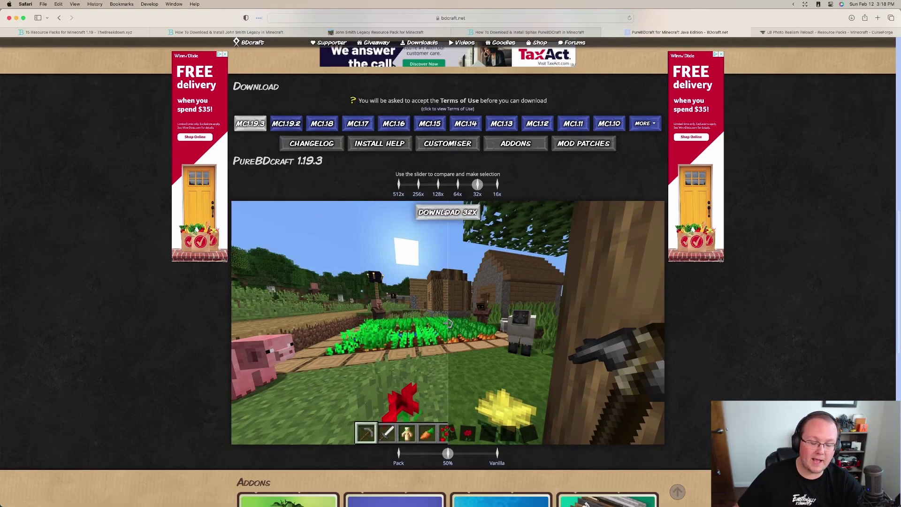
# Step: Choose the 32x PureBDcraft download, take the free ad-supported option, and accept the terms of use
pyautogui.click(442, 210)
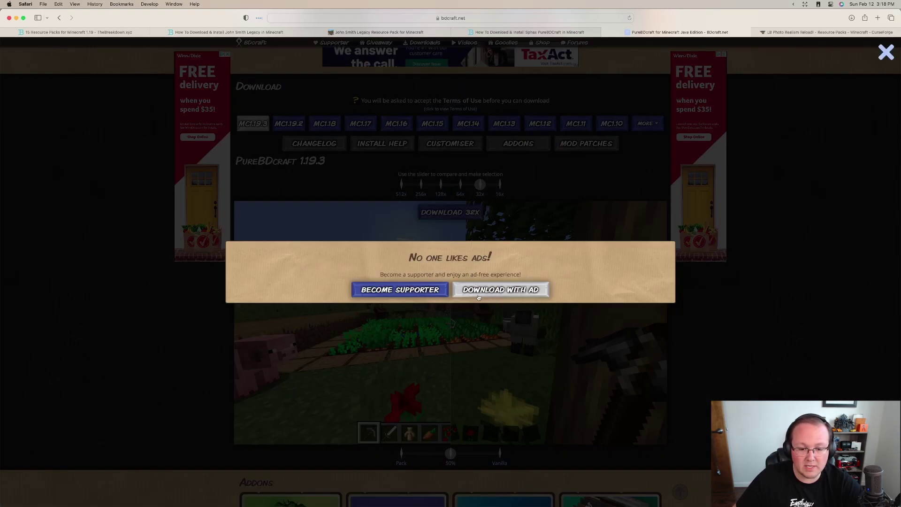
pyautogui.click(497, 296)
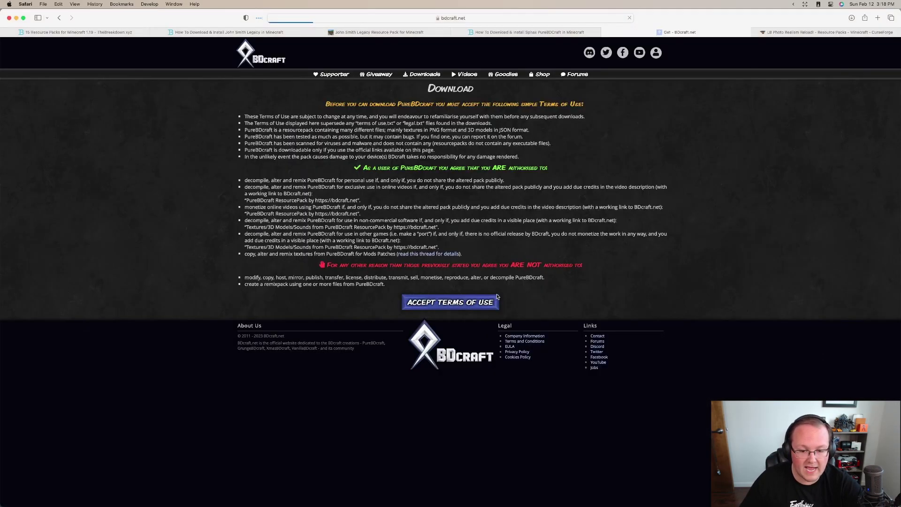
pyautogui.click(423, 304)
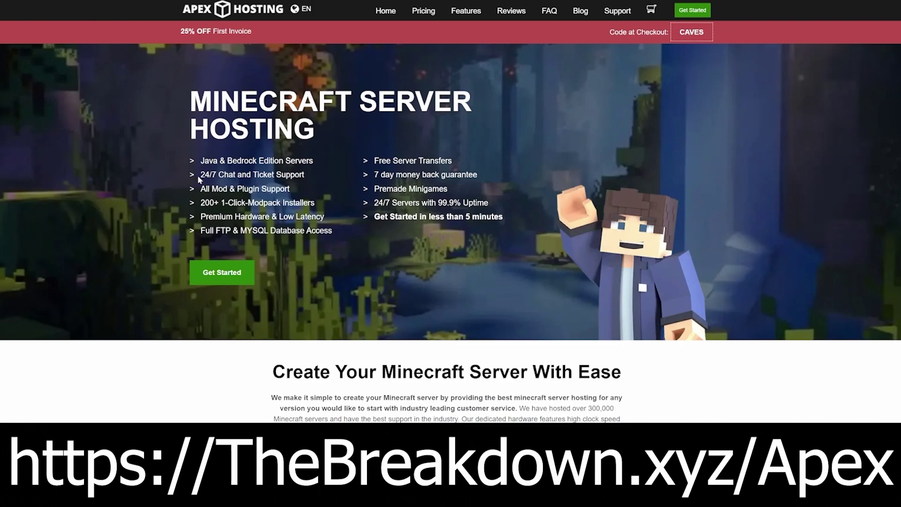
pyautogui.moveTo(200, 180); pyautogui.dragTo(241, 217)
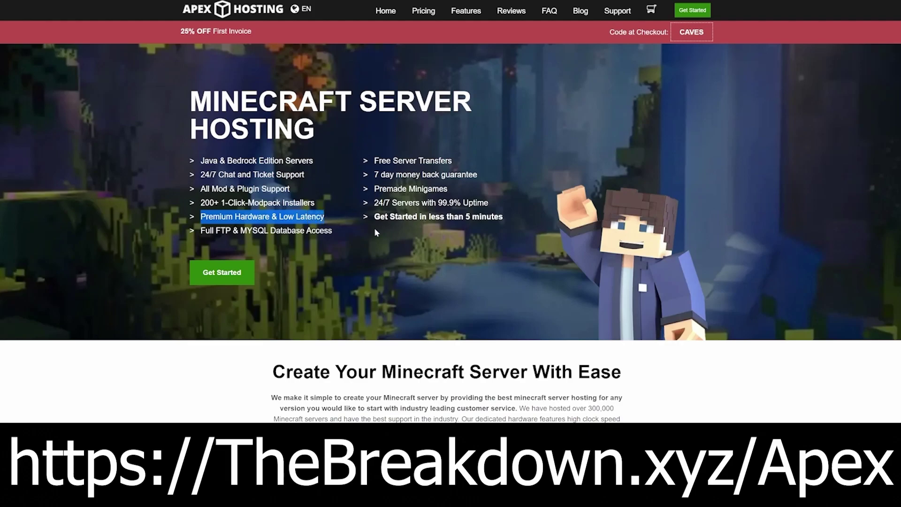
pyautogui.moveTo(374, 216); pyautogui.dragTo(395, 216)
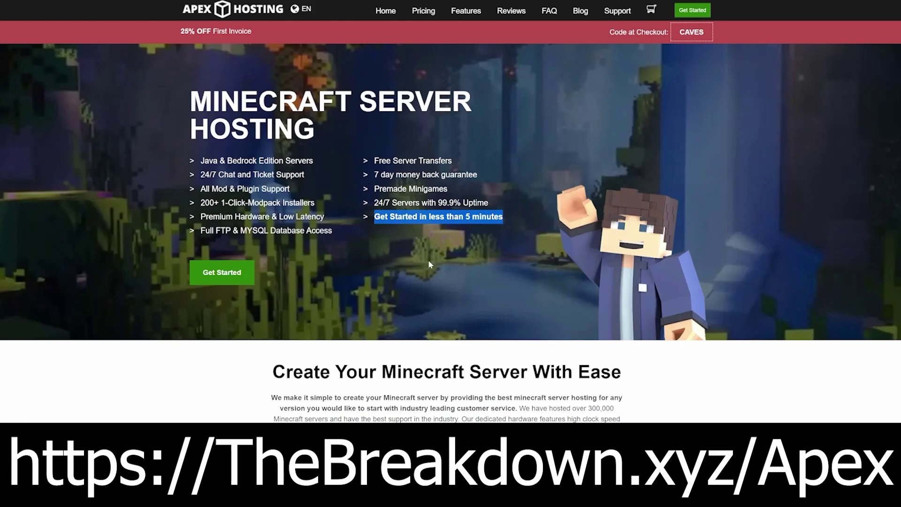
pyautogui.scroll(-6, 435, 265)
pyautogui.moveTo(326, 205); pyautogui.dragTo(345, 216)
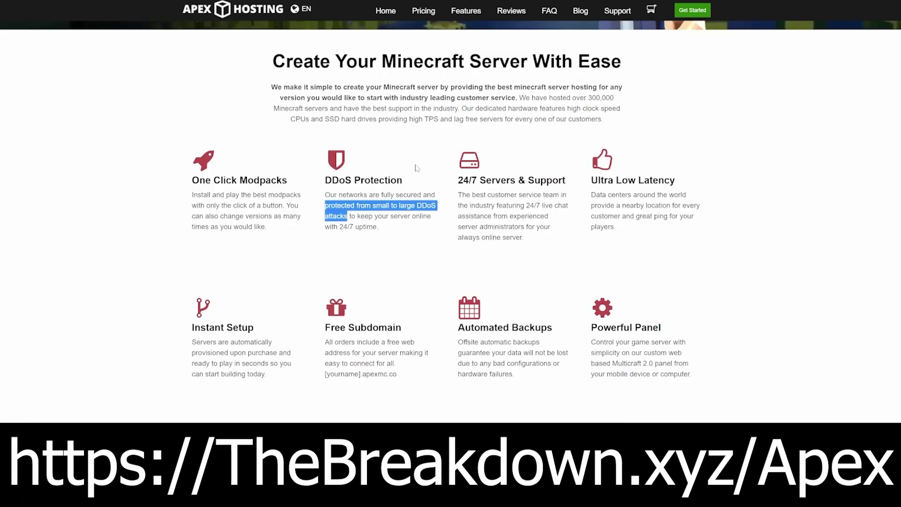
pyautogui.click(540, 267)
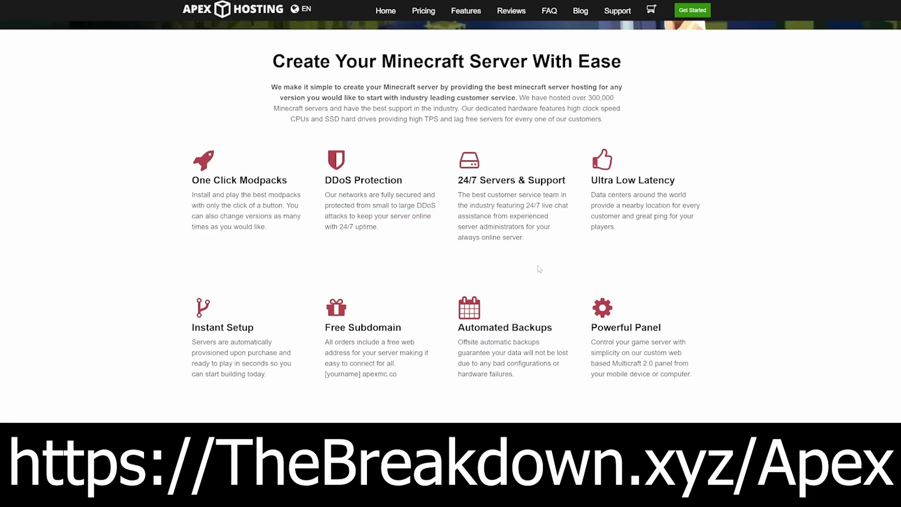
pyautogui.moveTo(538, 214); pyautogui.dragTo(480, 217)
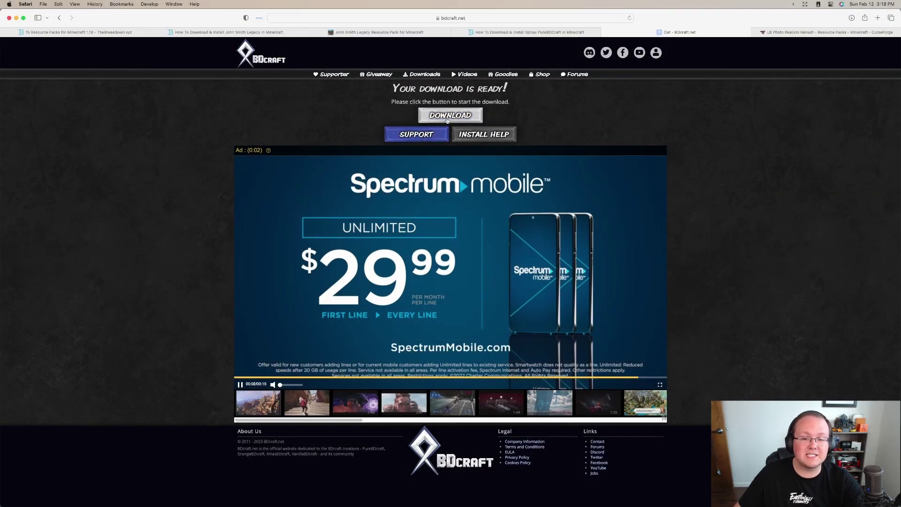
pyautogui.click(447, 118)
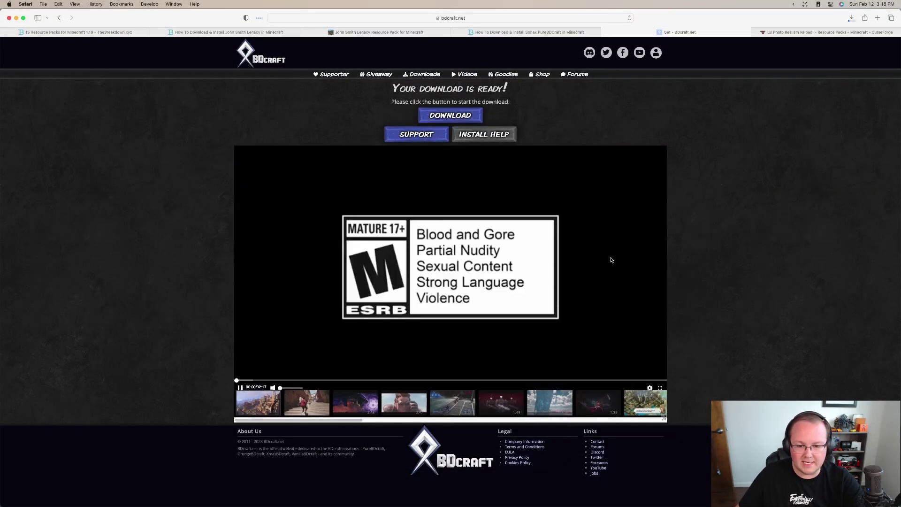
# Step: Switch to the CurseForge LB Photo Realism Reload! tab
pyautogui.hotkey('ctrl', 'Tab')
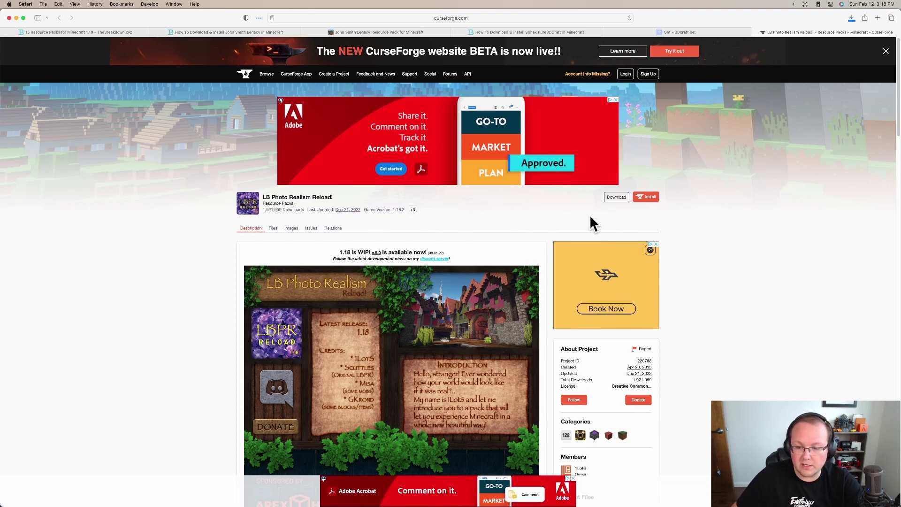
# Step: Download the LBPR Reload! 1.19 zip, then minimize Safari and quit Minecraft
pyautogui.scroll(-6, 582, 220)
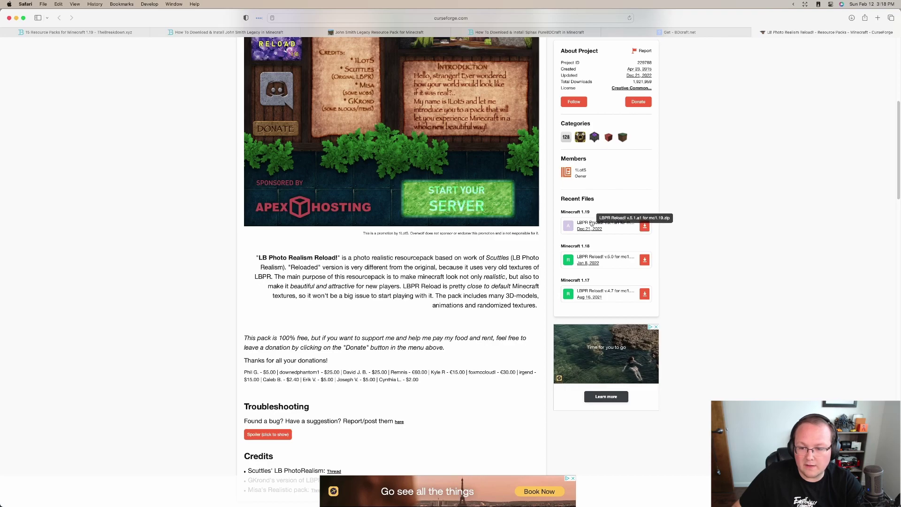
pyautogui.click(593, 223)
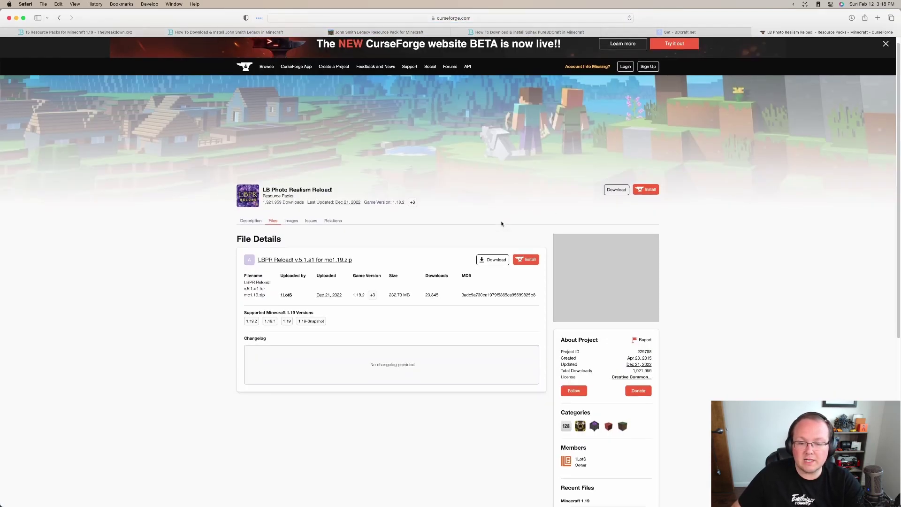
pyautogui.scroll(-1, 492, 230)
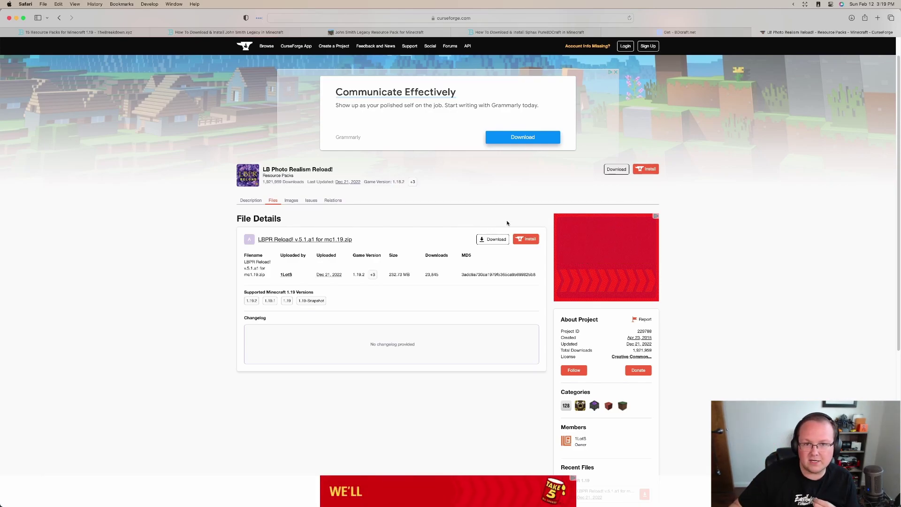
pyautogui.click(486, 239)
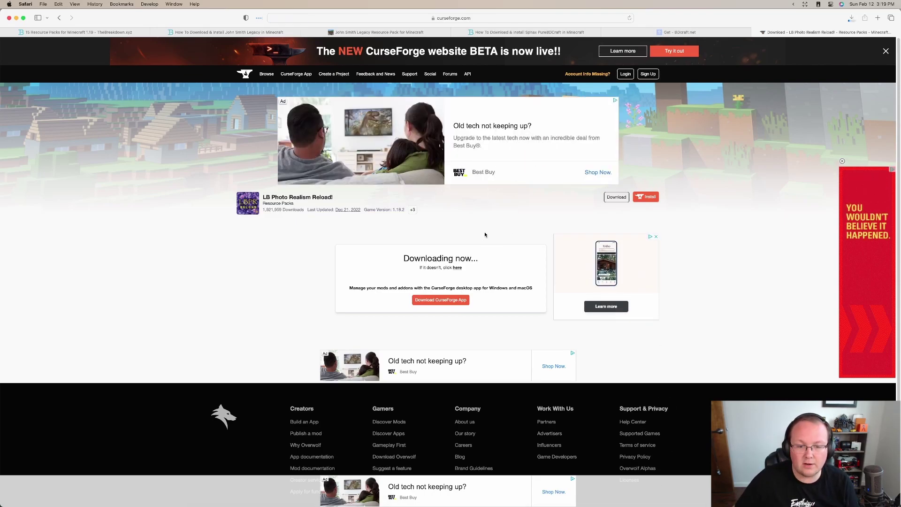
pyautogui.click(17, 19)
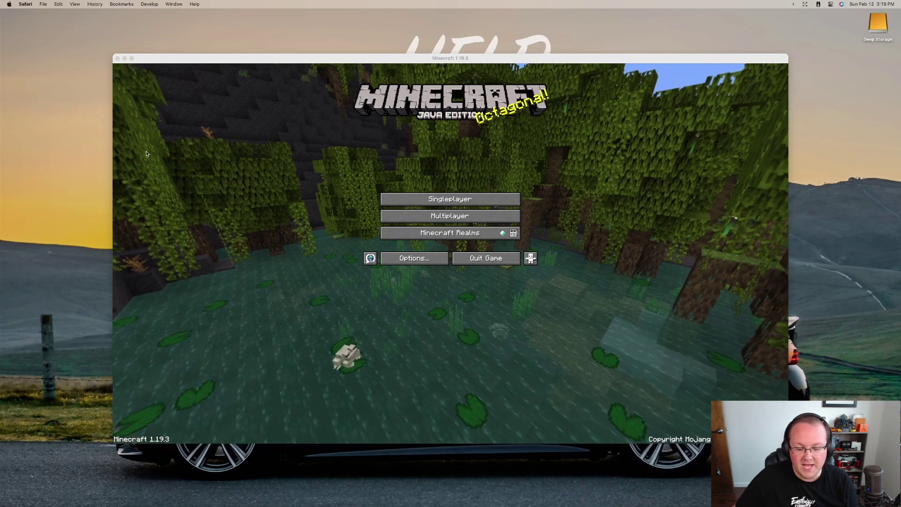
pyautogui.click(469, 259)
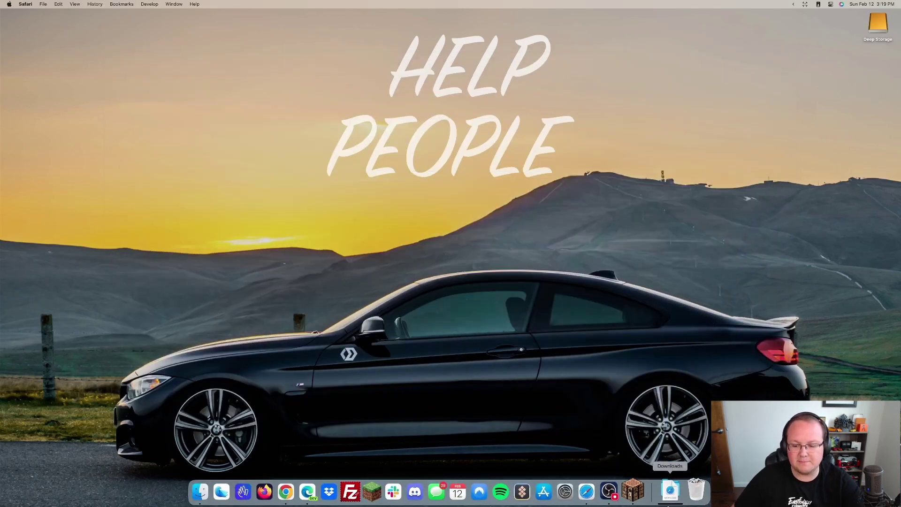
# Step: Open the Downloads folder in a Finder window and check the John Smith Legacy folder
pyautogui.click(669, 492)
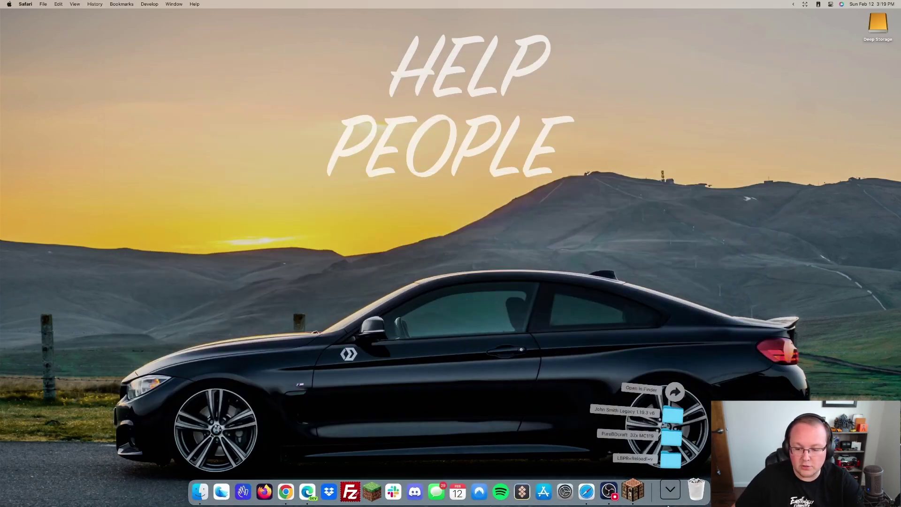
pyautogui.click(677, 392)
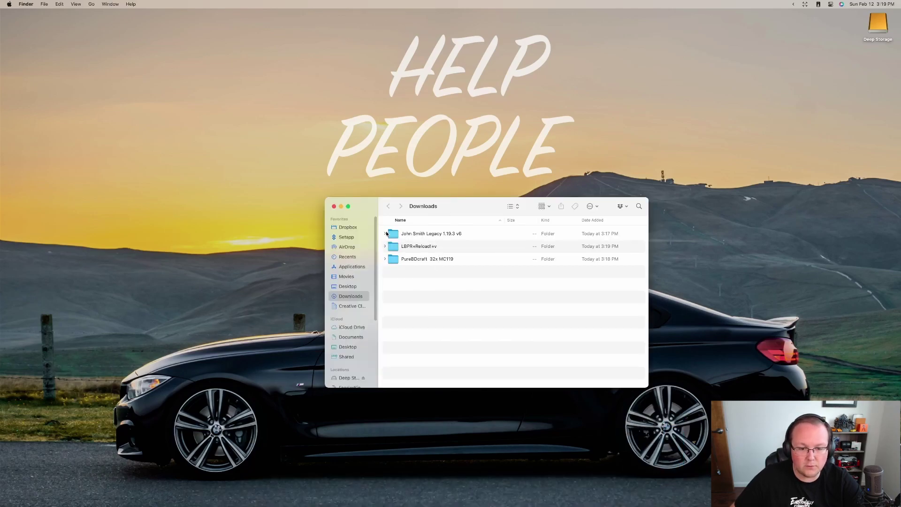
pyautogui.click(385, 234)
pyautogui.click(385, 234)
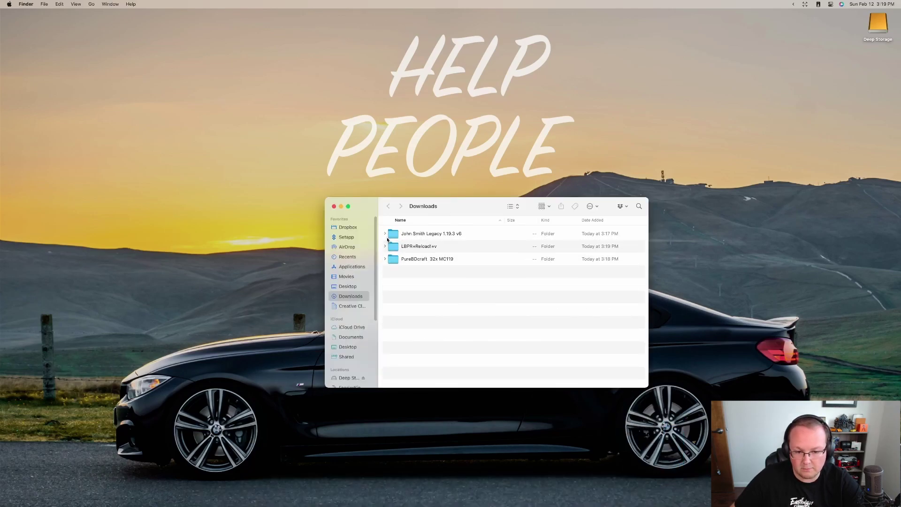
# Step: Compress the PureBDcraft 32x MC119 folder, then trash the resulting zip and duplicate folder
pyautogui.click(422, 261)
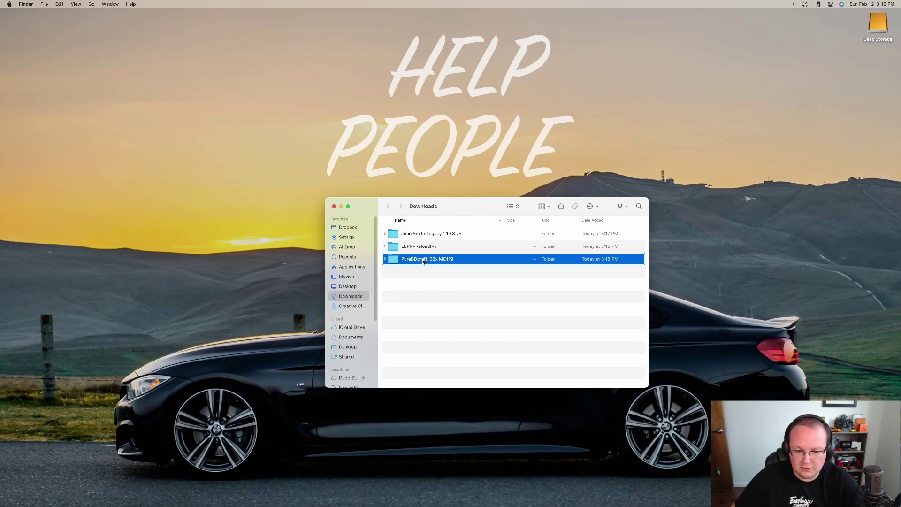
pyautogui.rightClick(424, 260)
pyautogui.click(437, 302)
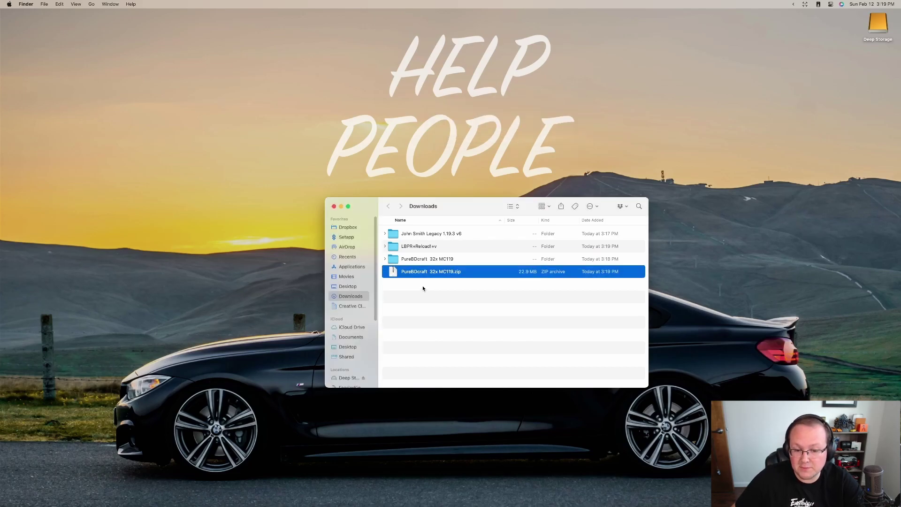
pyautogui.doubleClick(417, 272)
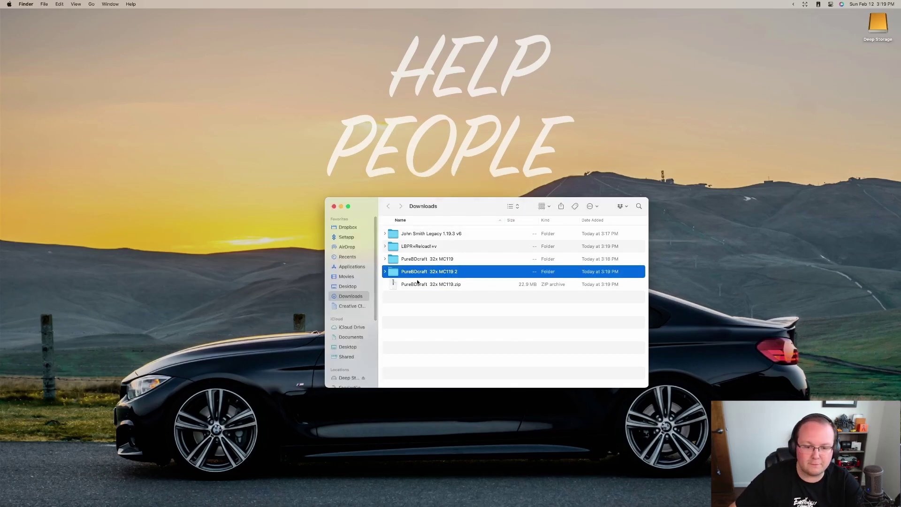
pyautogui.click(419, 284)
pyautogui.hotkey('shift', 'Up')
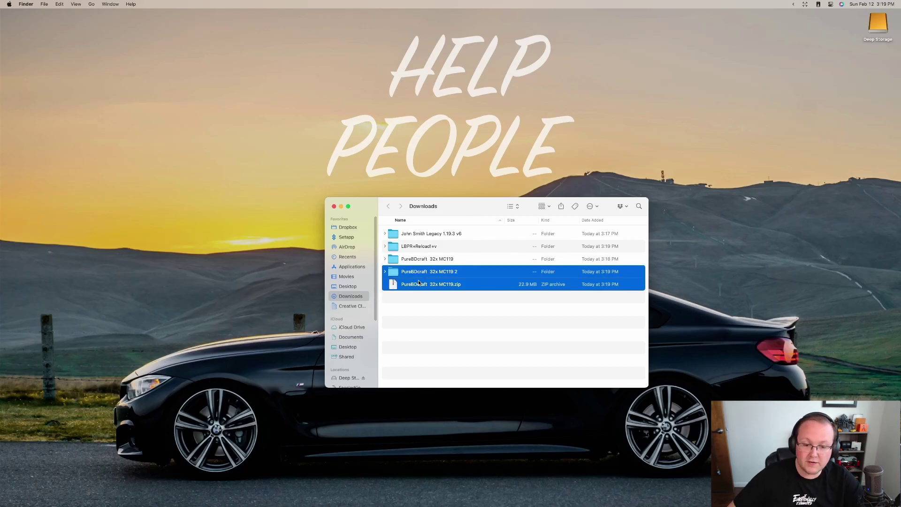
pyautogui.press('super+BackSpace')
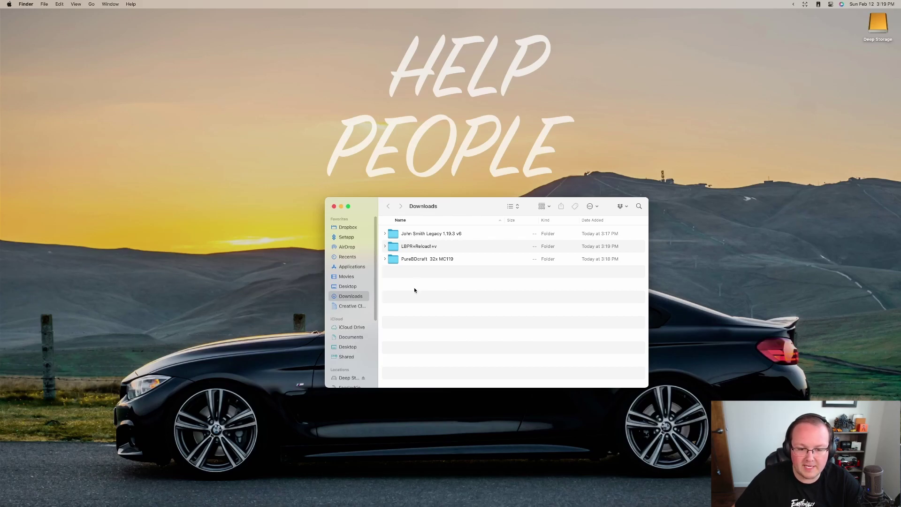
# Step: Move the three resource pack folders onto the desktop and close the Downloads window
pyautogui.moveTo(415, 289); pyautogui.dragTo(412, 239)
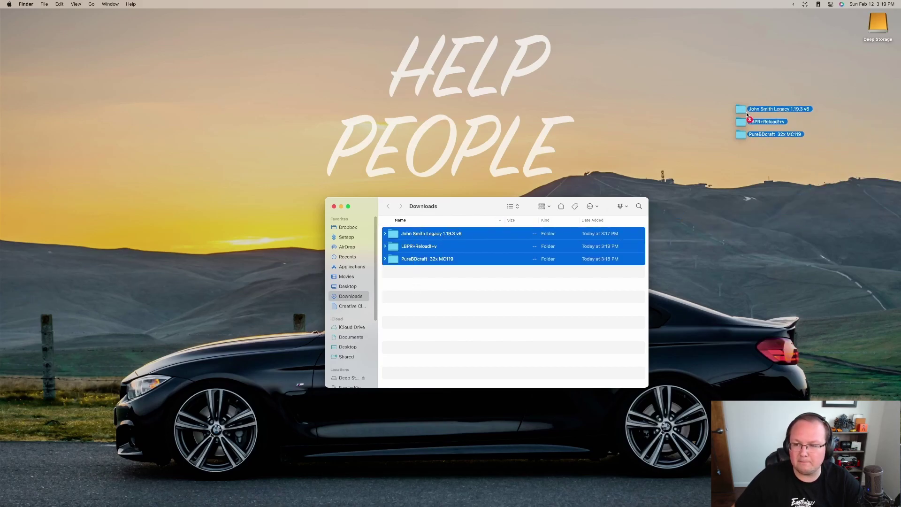
pyautogui.moveTo(747, 114); pyautogui.dragTo(747, 115)
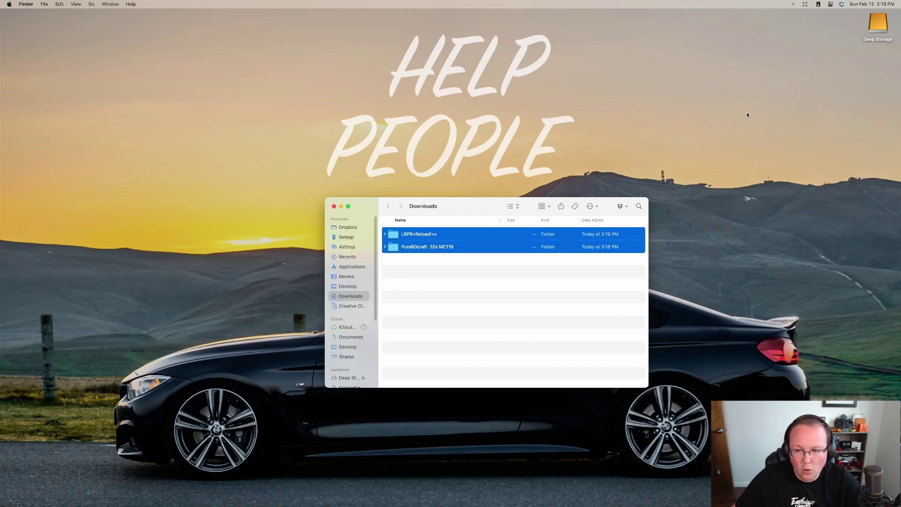
pyautogui.click(333, 207)
pyautogui.moveTo(659, 506)
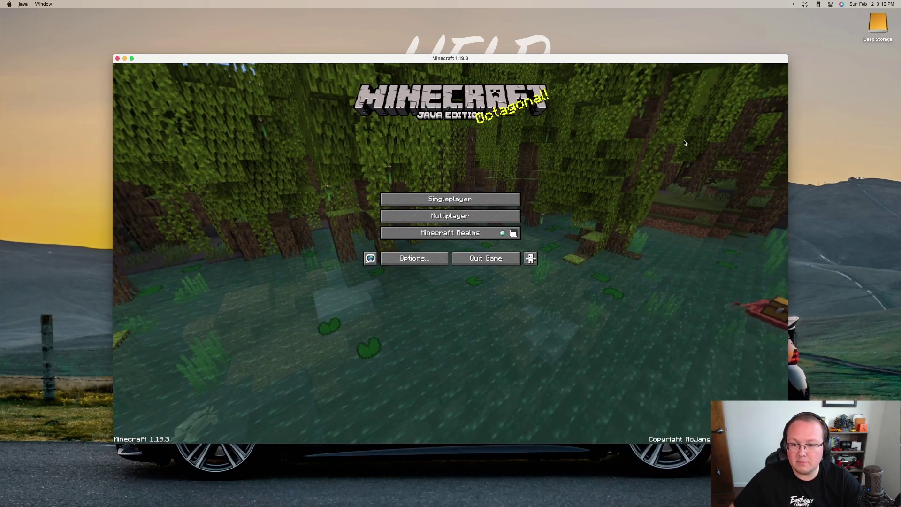
# Step: Open Options > Resource Packs, listing only Programmer Art available and Default selected
pyautogui.moveTo(634, 61); pyautogui.dragTo(568, 66)
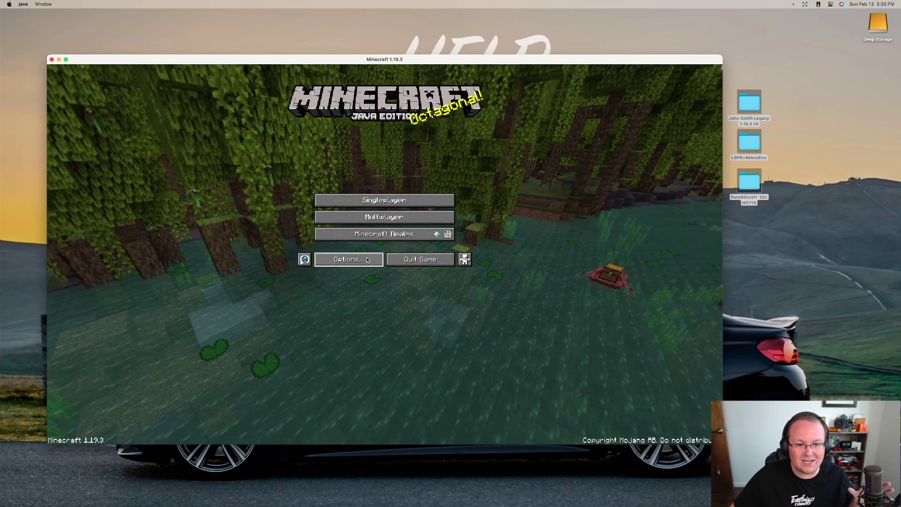
pyautogui.click(367, 260)
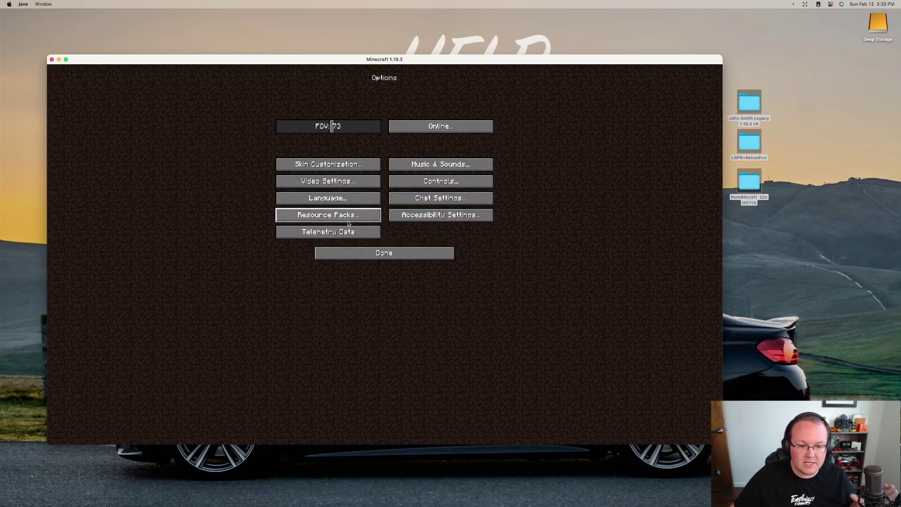
pyautogui.click(324, 215)
pyautogui.press('Escape')
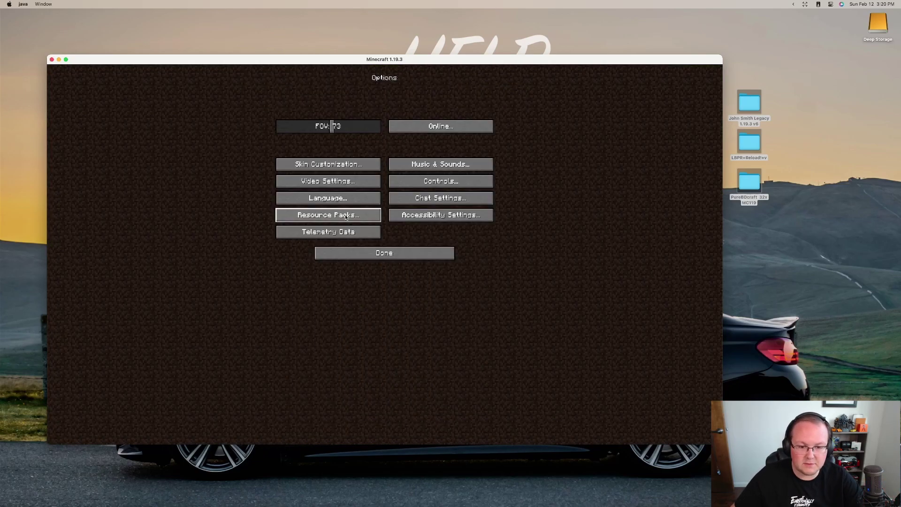
pyautogui.press('Escape')
pyautogui.click(344, 260)
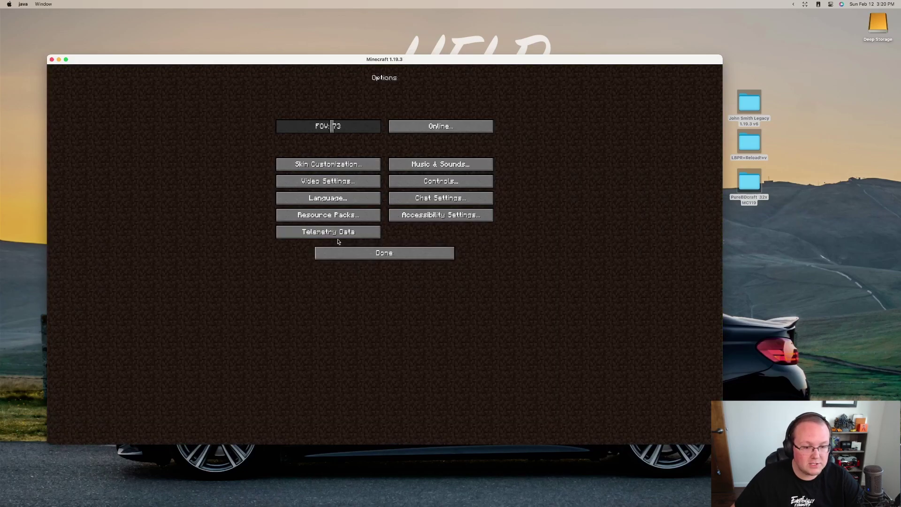
pyautogui.click(333, 224)
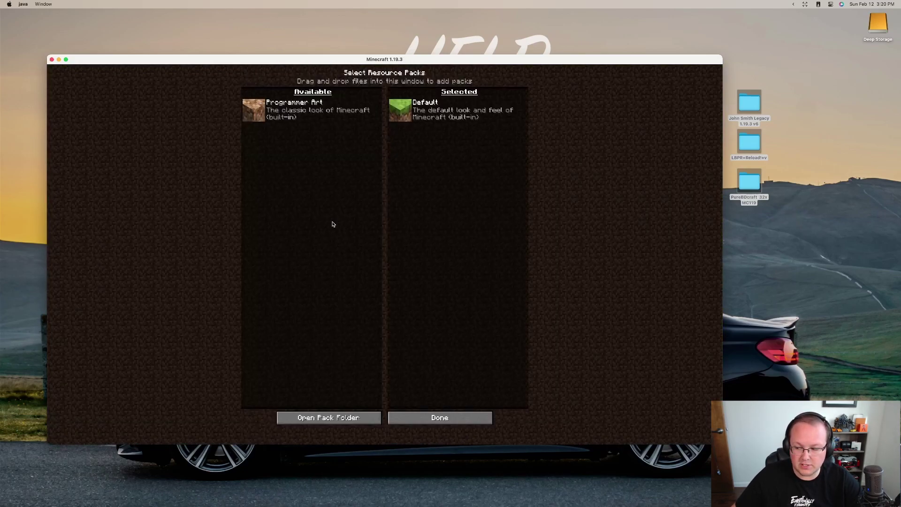
# Step: Move the three desktop pack folders into resourcepacks, confirming the move off iCloud Drive
pyautogui.click(362, 416)
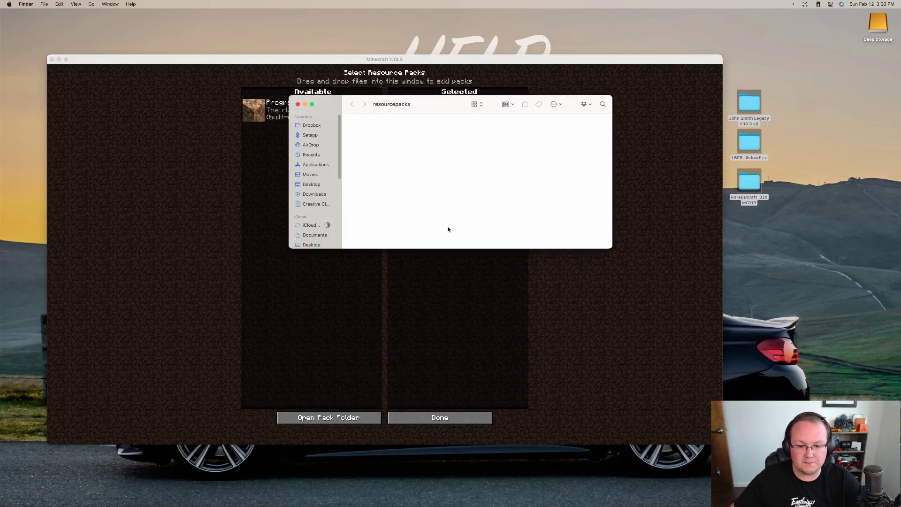
pyautogui.moveTo(449, 248); pyautogui.dragTo(449, 266)
pyautogui.moveTo(801, 205); pyautogui.dragTo(368, 134)
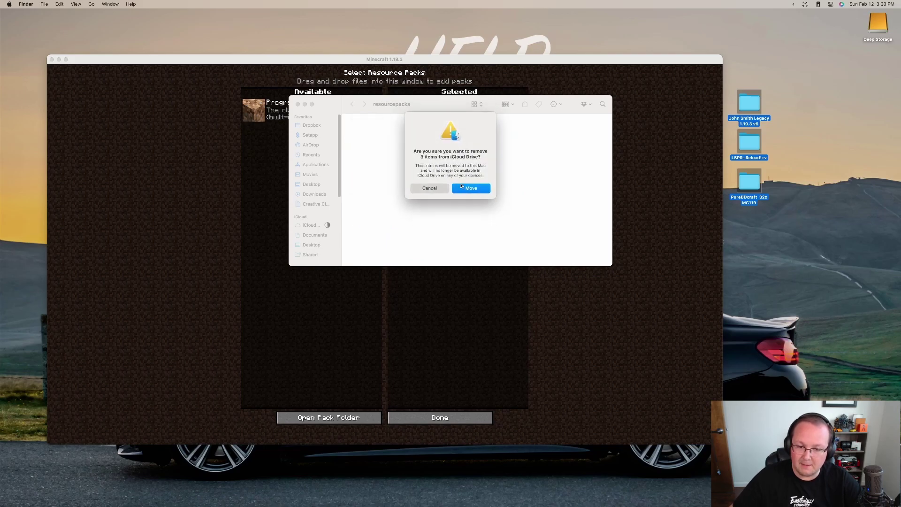
pyautogui.click(464, 187)
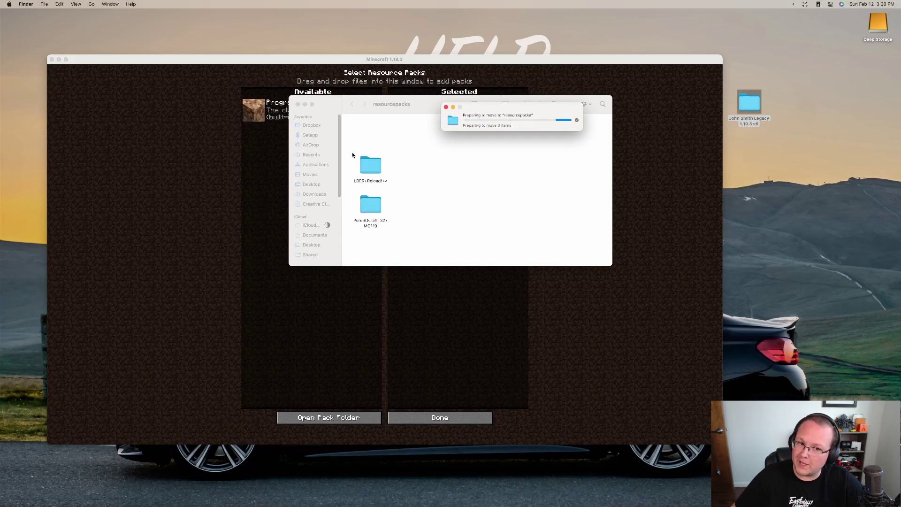
# Step: Refresh the pack list, move John Smith Legacy into Selected above Default, and apply it
pyautogui.click(298, 105)
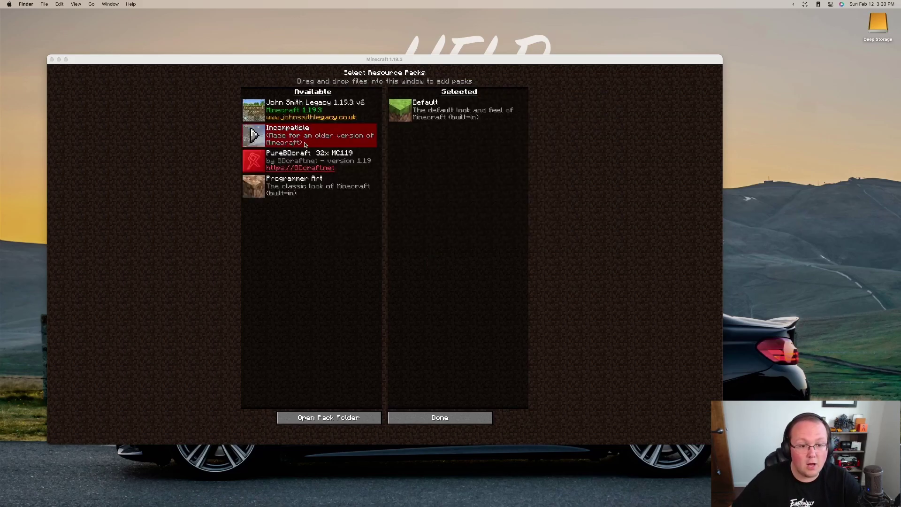
pyautogui.click(443, 417)
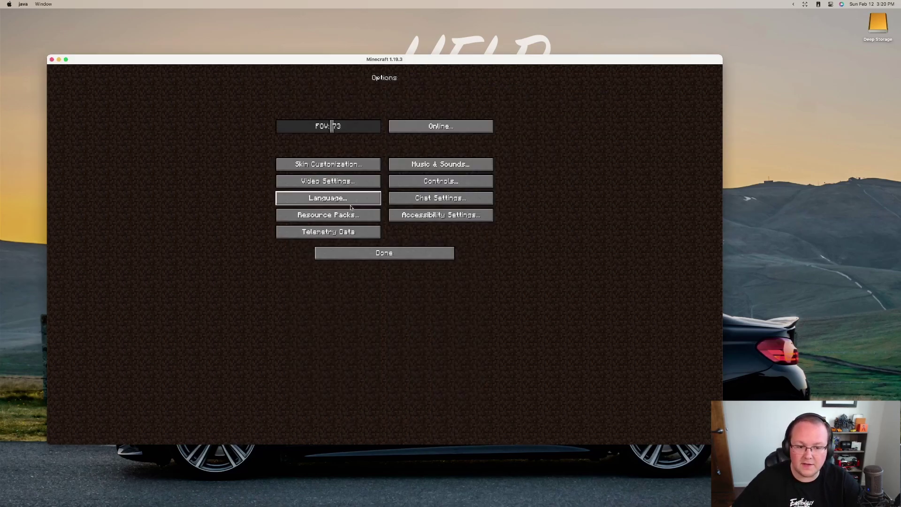
pyautogui.click(351, 215)
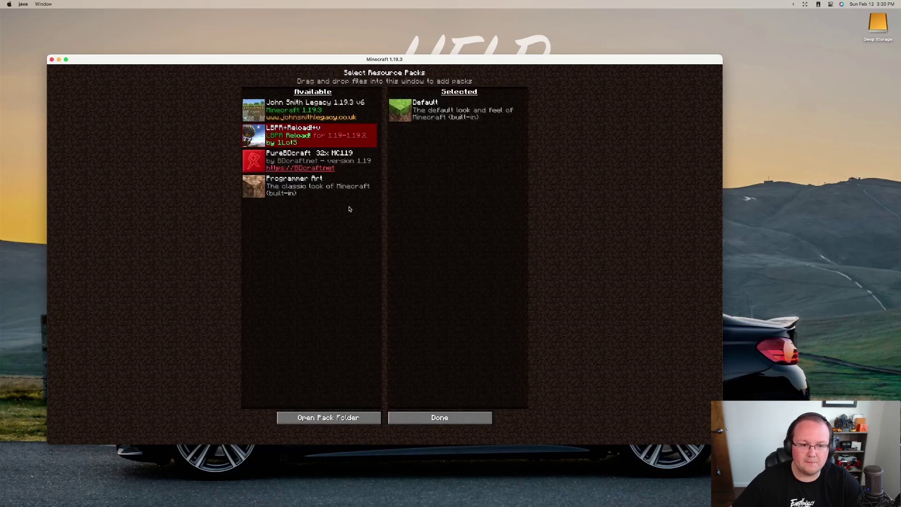
pyautogui.click(250, 109)
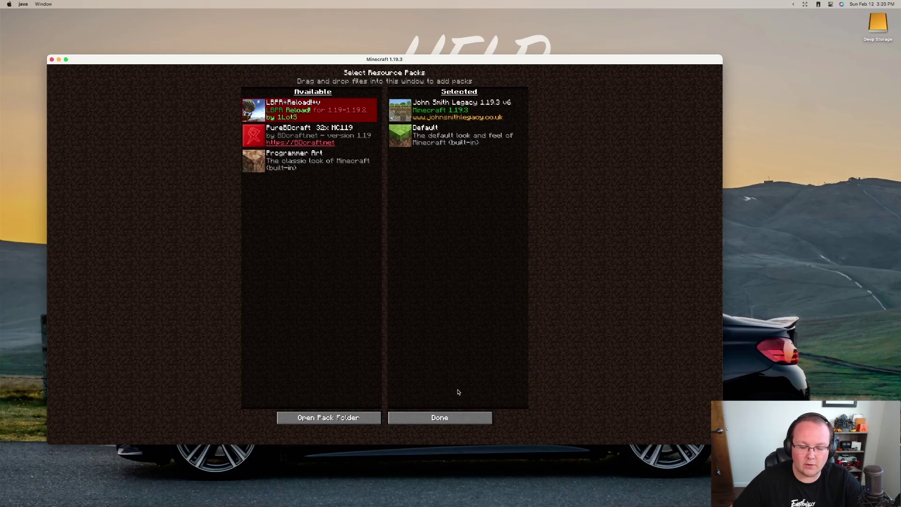
pyautogui.click(455, 425)
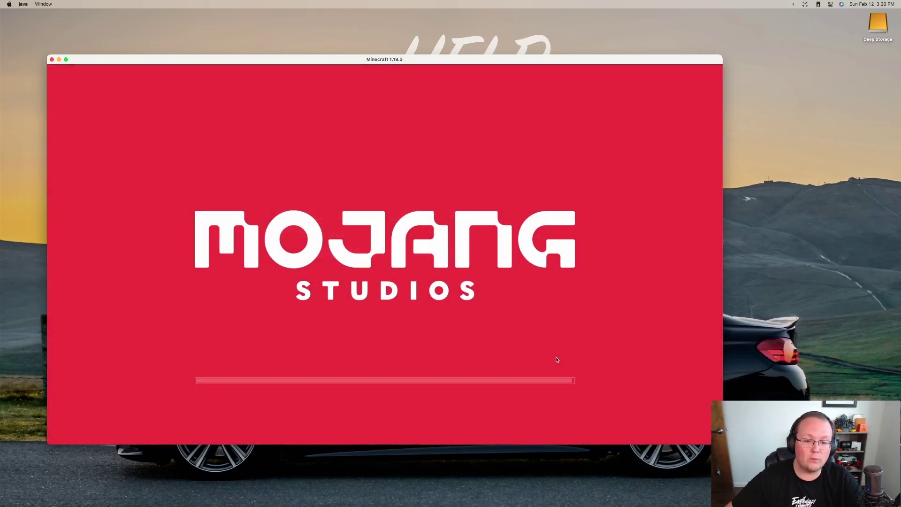
pyautogui.press('Escape')
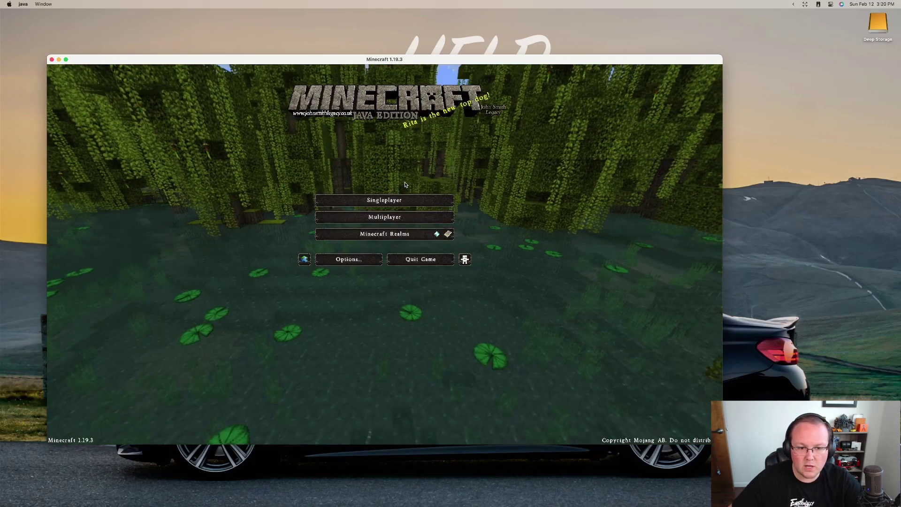
# Step: Load the Textures world from the Singleplayer list and open its Game Menu
pyautogui.click(396, 201)
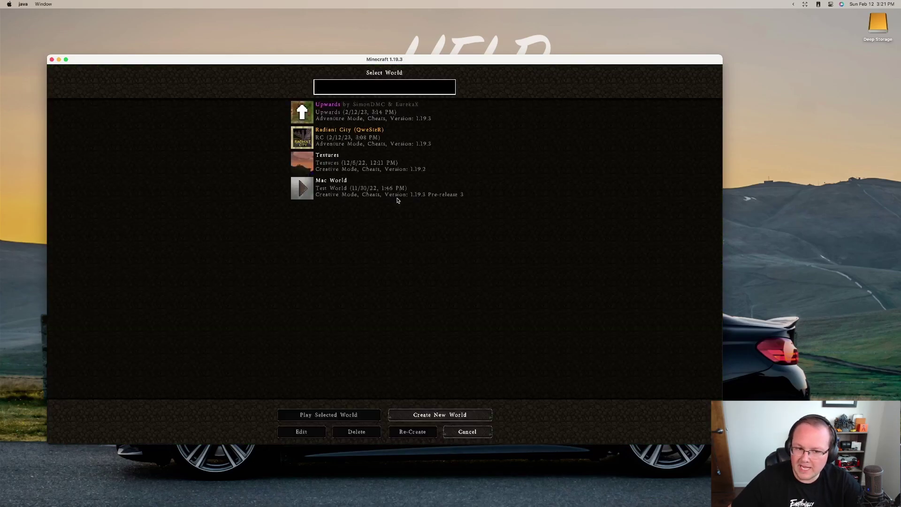
pyautogui.doubleClick(368, 173)
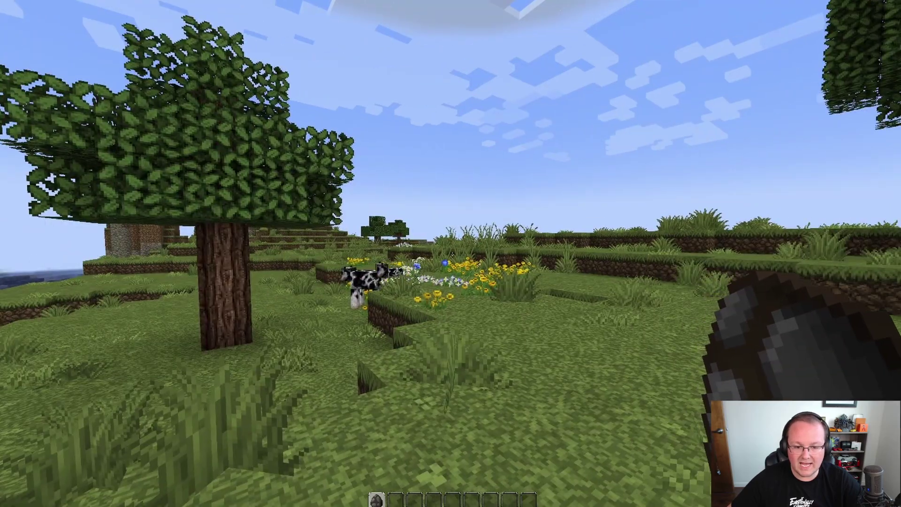
pyautogui.press('Escape')
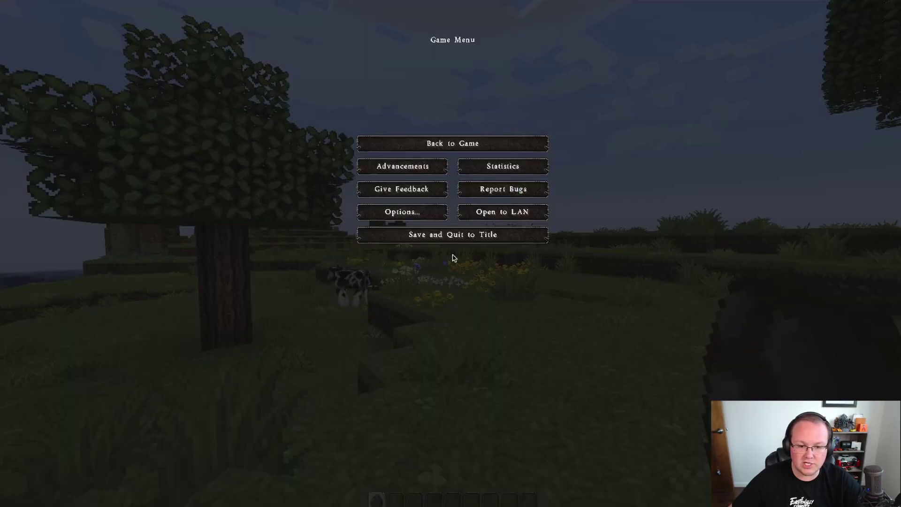
# Step: Swap John Smith Legacy for LBPR Reload! as the active pack, accepting the older-version warning
pyautogui.click(399, 218)
pyautogui.click(394, 207)
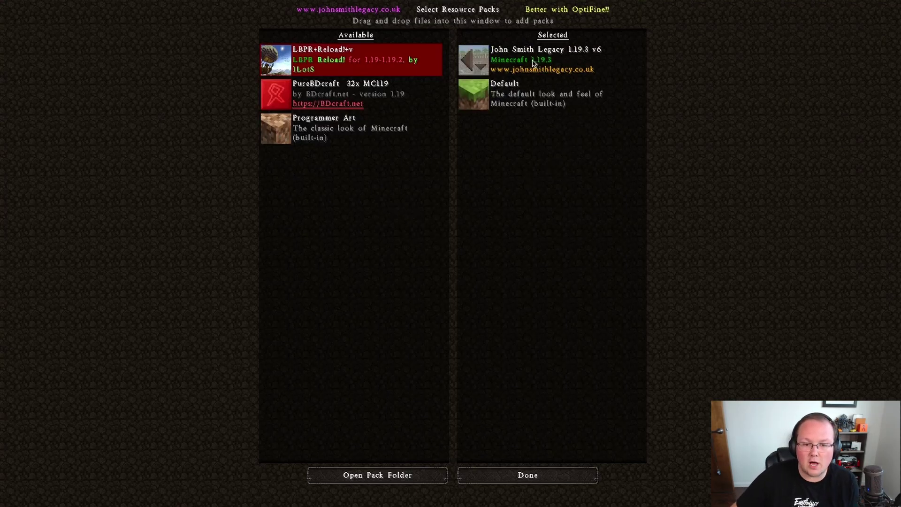
pyautogui.click(472, 65)
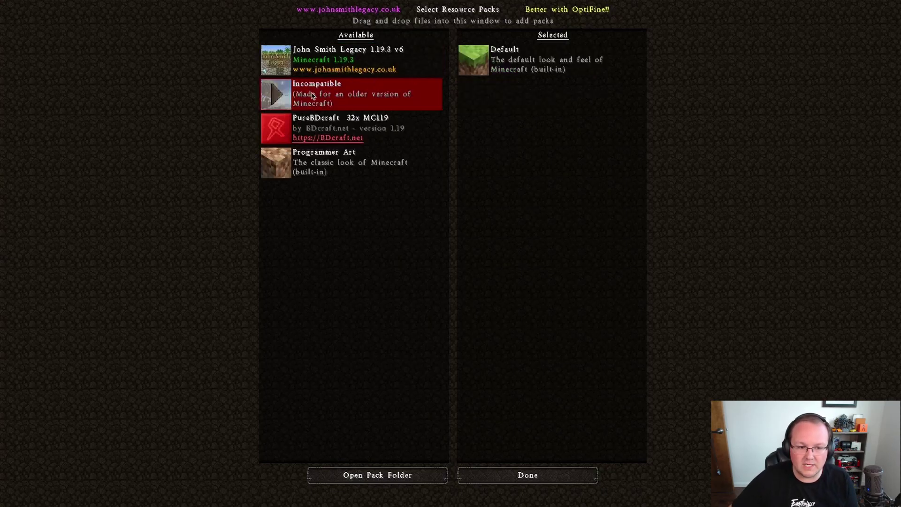
pyautogui.click(277, 96)
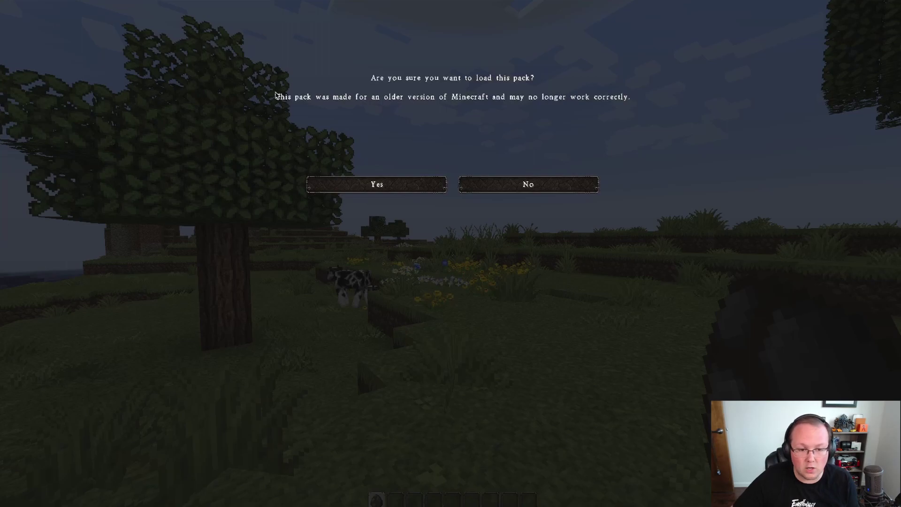
pyautogui.click(335, 185)
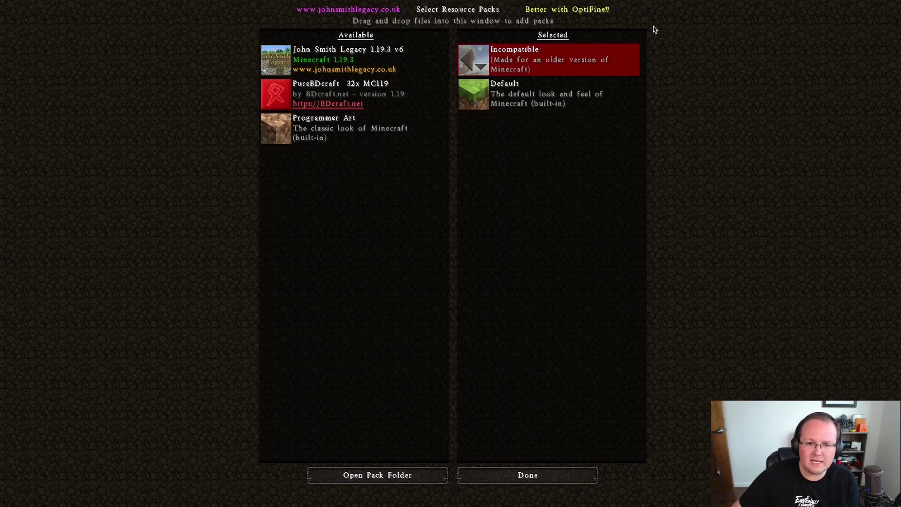
pyautogui.moveTo(533, 57)
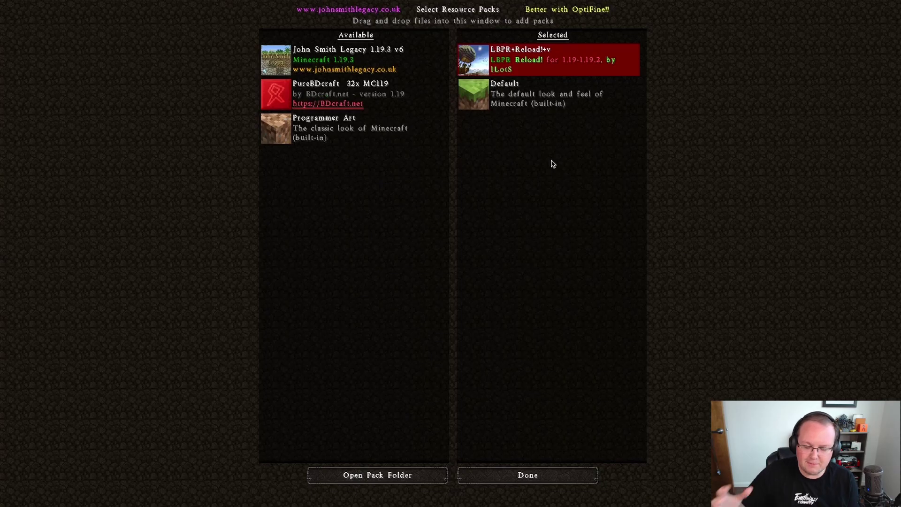
pyautogui.click(509, 481)
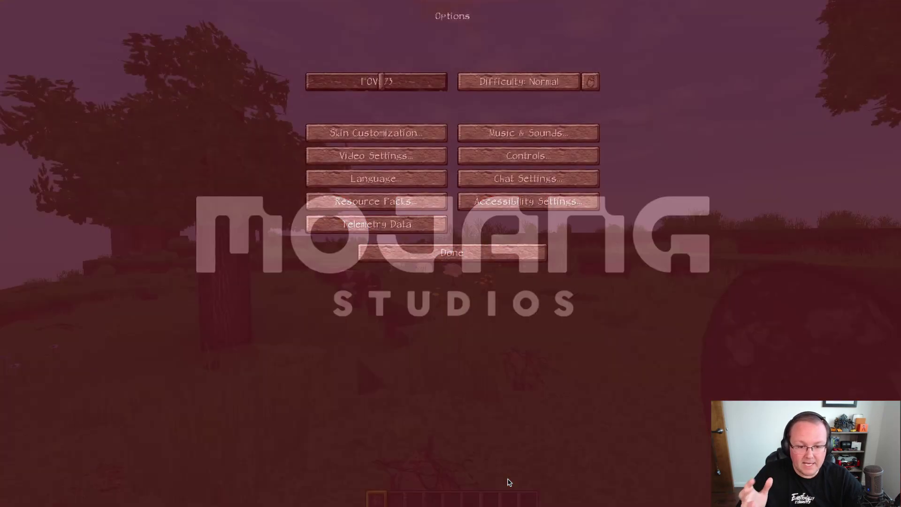
pyautogui.press('Escape')
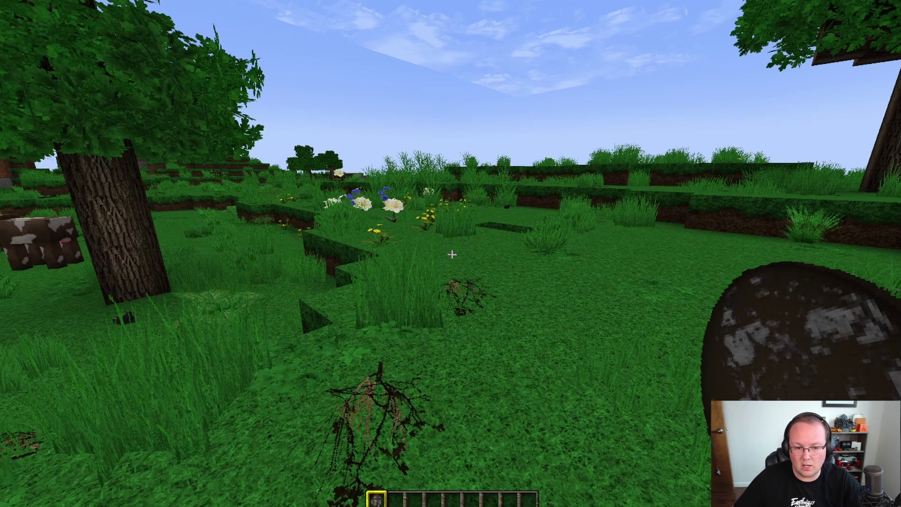
pyautogui.press('Escape')
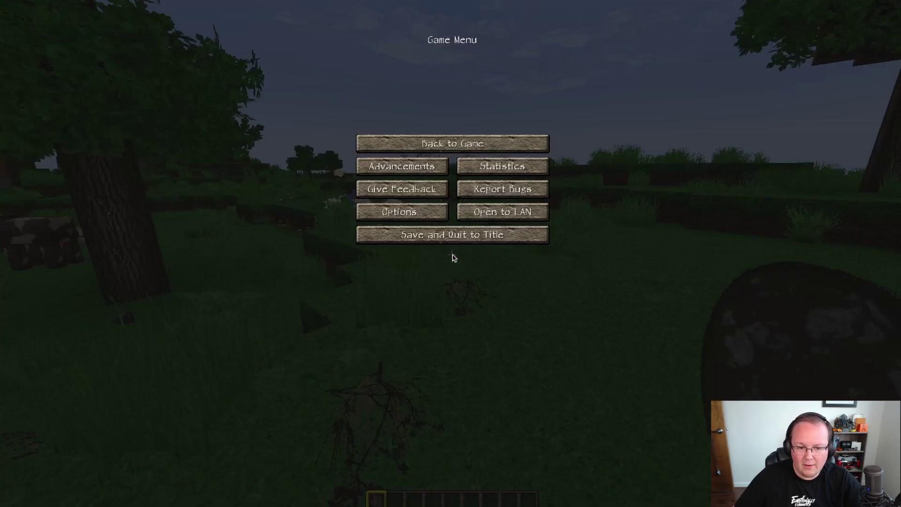
# Step: Deactivate LBPR Reload! and activate John Smith Legacy with PureBDcraft stacked on top
pyautogui.click(436, 219)
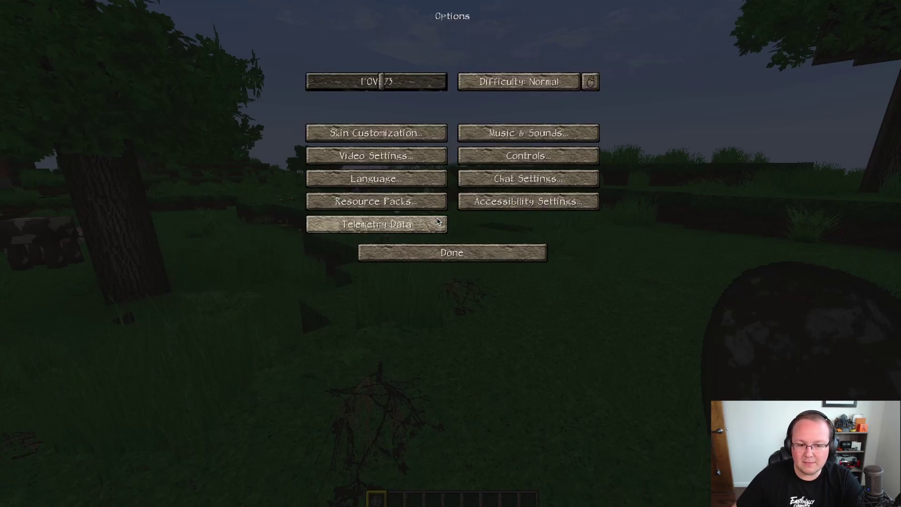
pyautogui.click(419, 207)
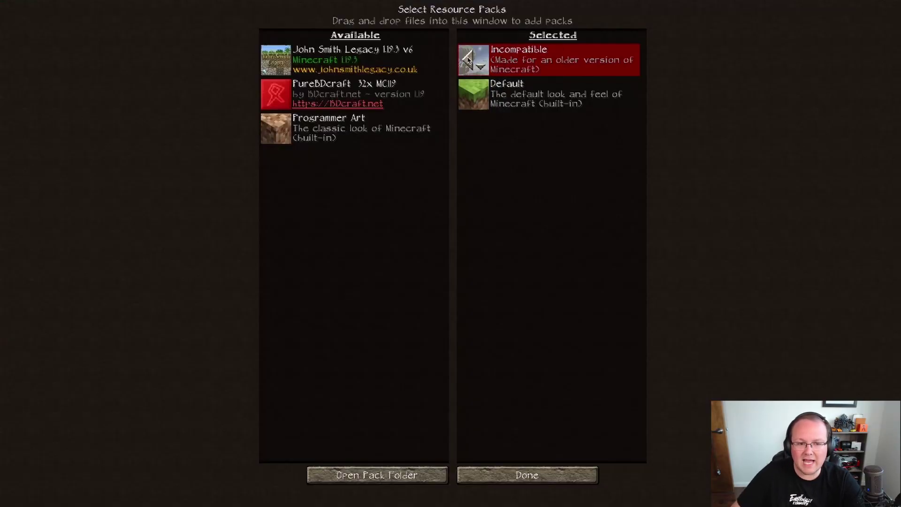
pyautogui.click(468, 60)
pyautogui.click(284, 96)
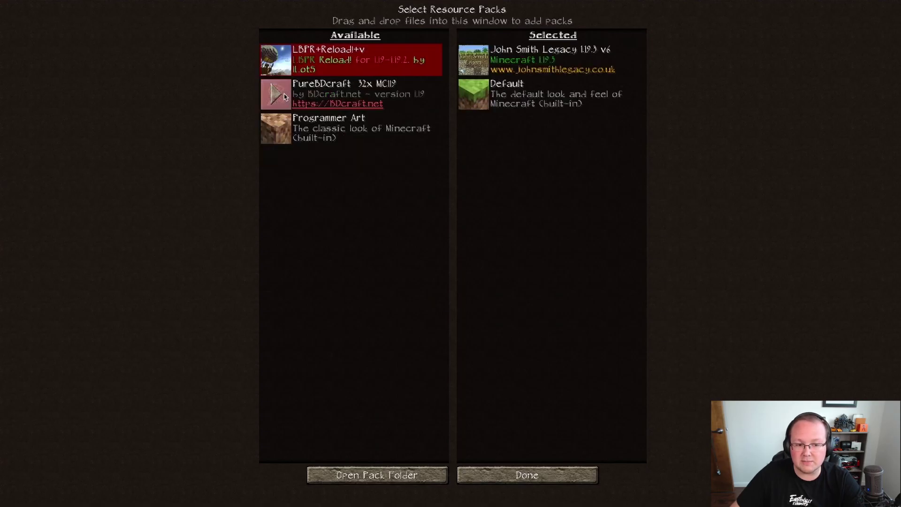
pyautogui.click(284, 98)
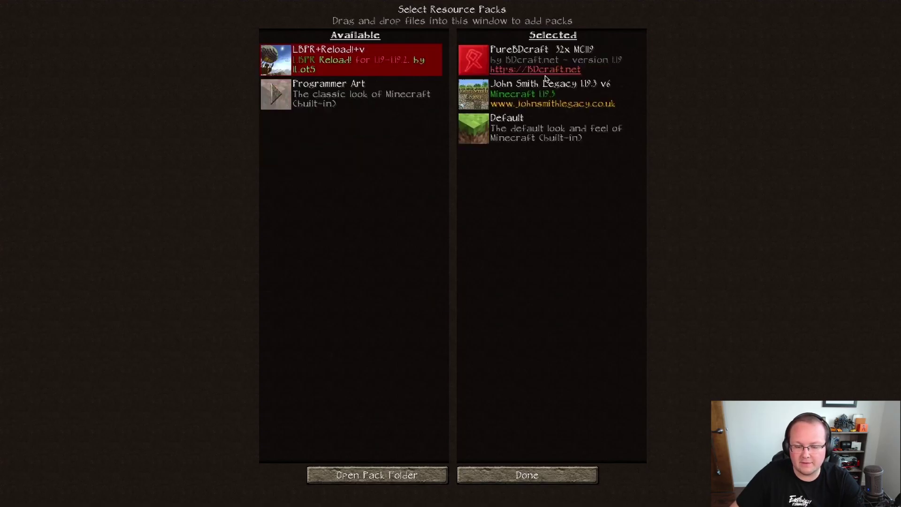
pyautogui.click(485, 69)
pyautogui.click(484, 68)
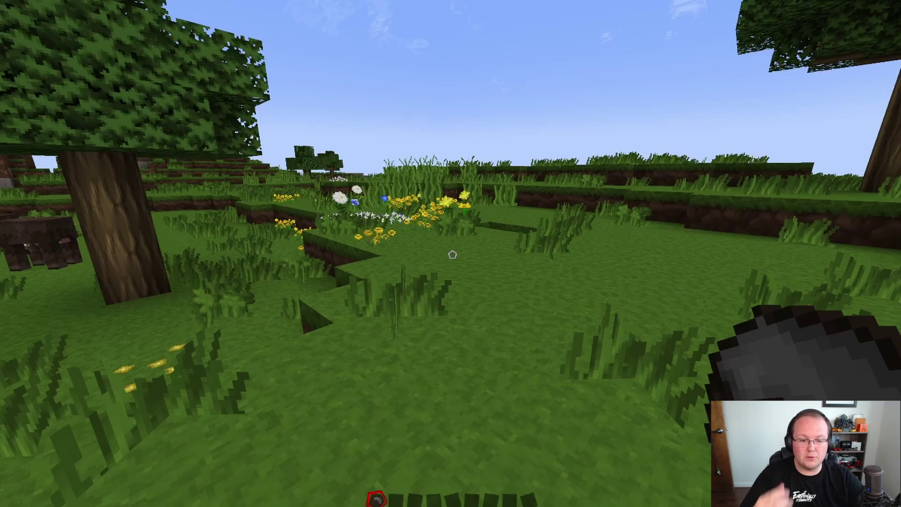
pyautogui.press('w')
pyautogui.press('w')
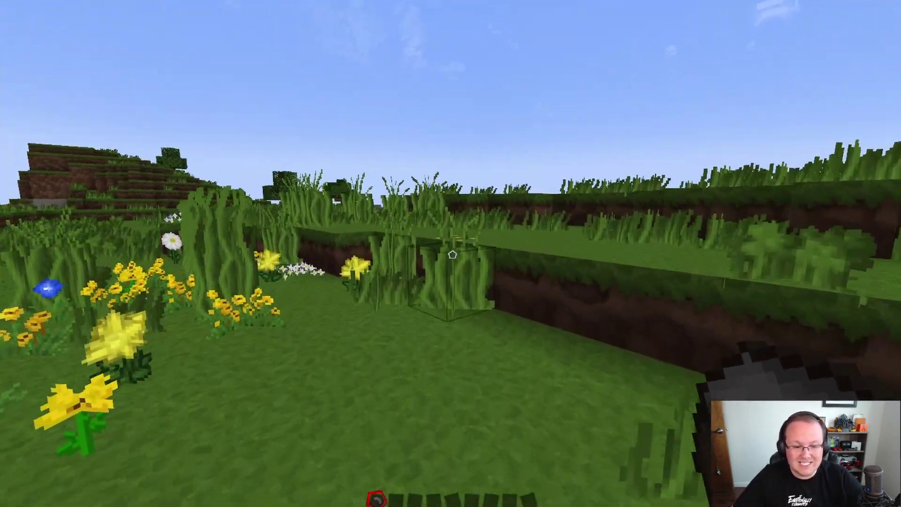
pyautogui.press('w')
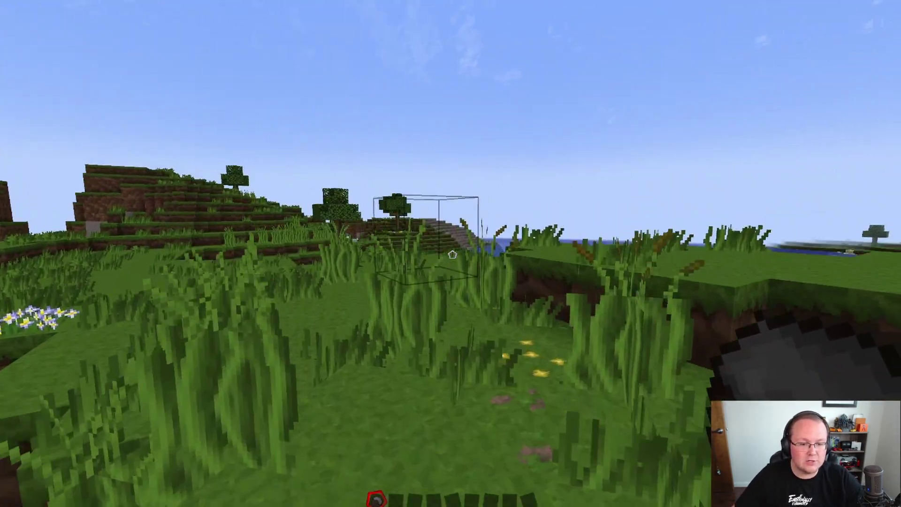
pyautogui.press('w')
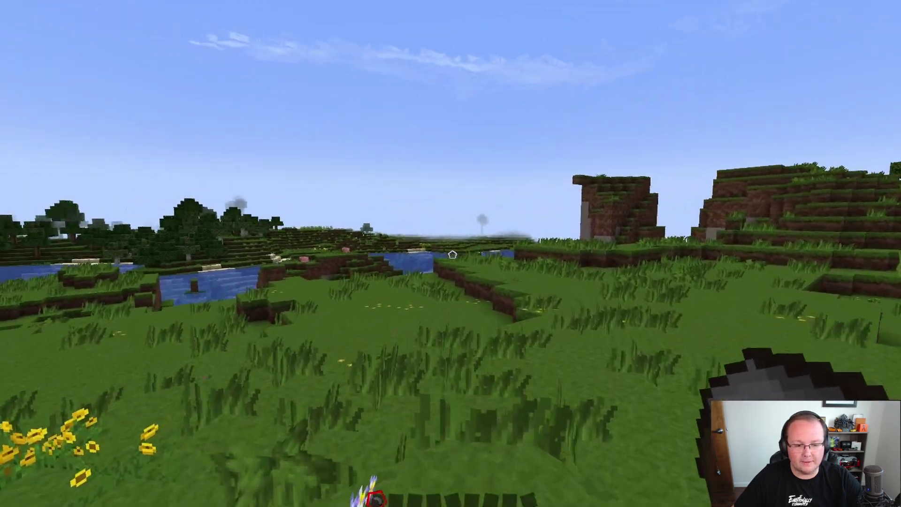
pyautogui.press('w')
pyautogui.press('w')
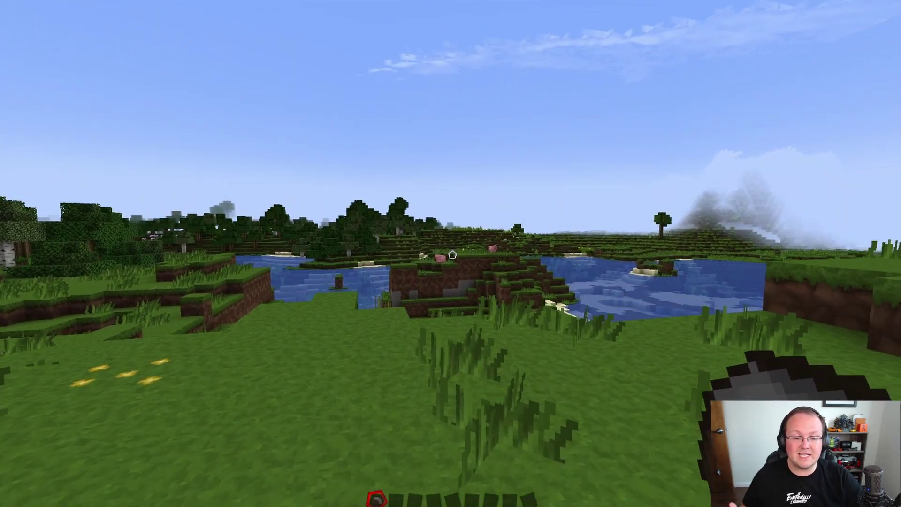
pyautogui.press('w')
pyautogui.press('w')
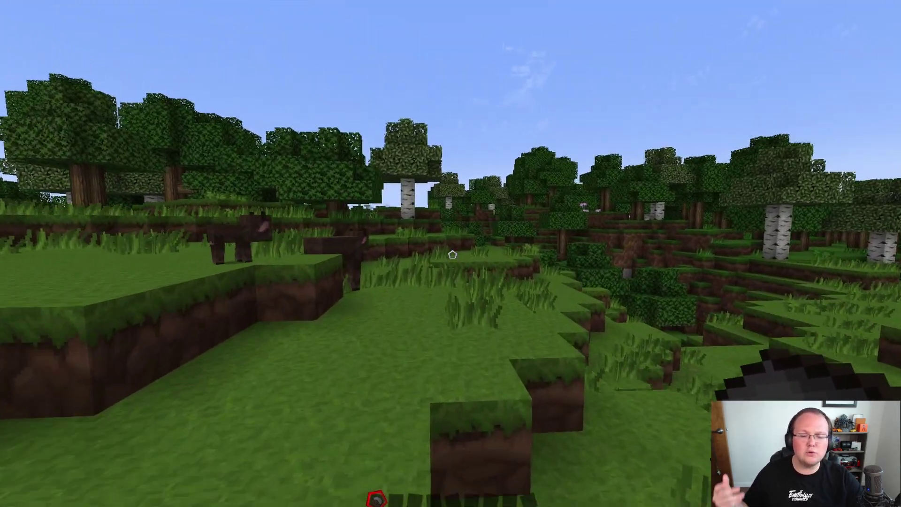